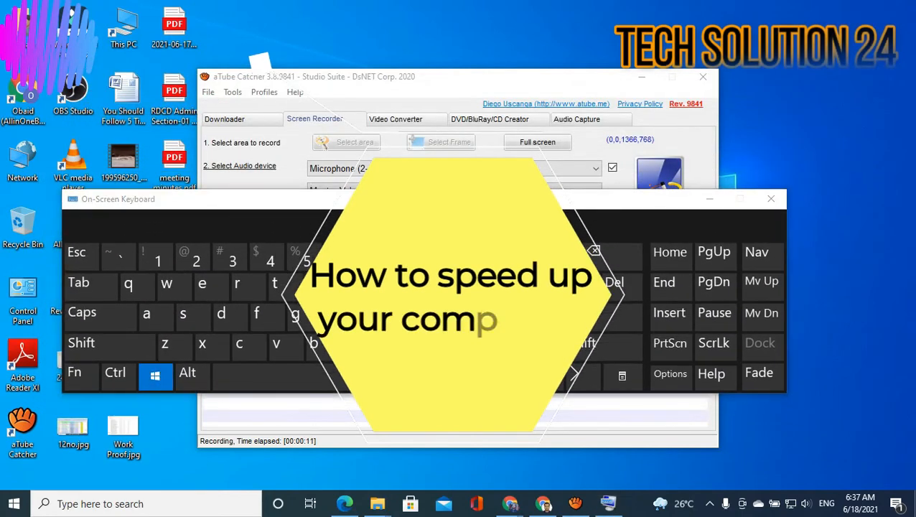
# Launch Notepad through the Run dialog and move its empty window up so the writing area clears the on-screen keyboard
pyautogui.press('super+r')
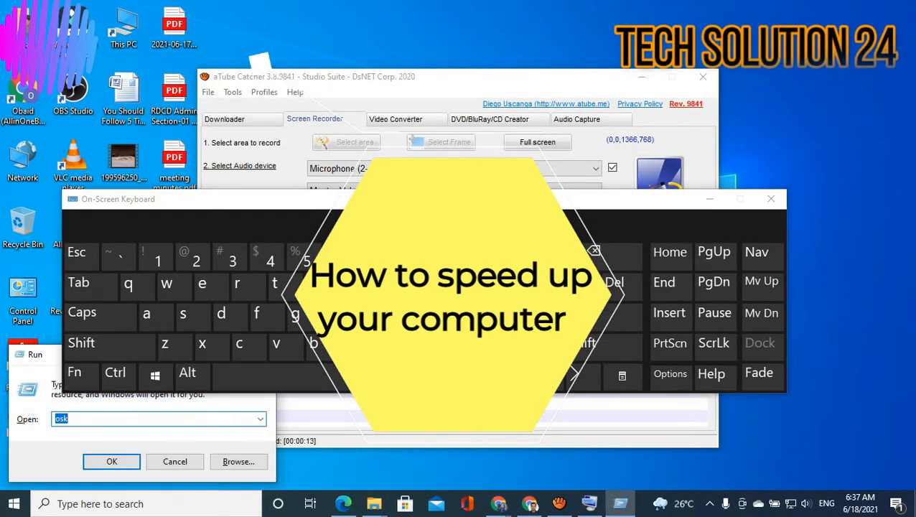
pyautogui.write('notep')
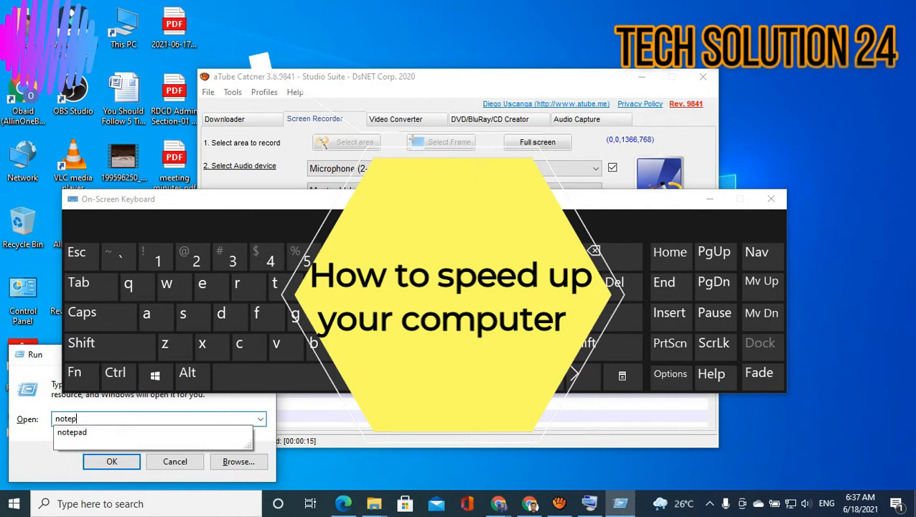
pyautogui.write('ad')
pyautogui.press('Return')
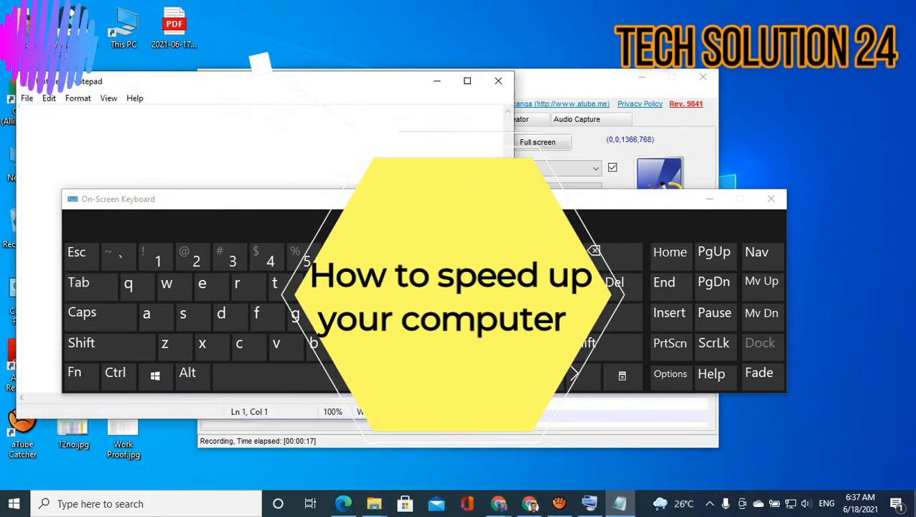
pyautogui.moveTo(244, 81); pyautogui.dragTo(457, 22)
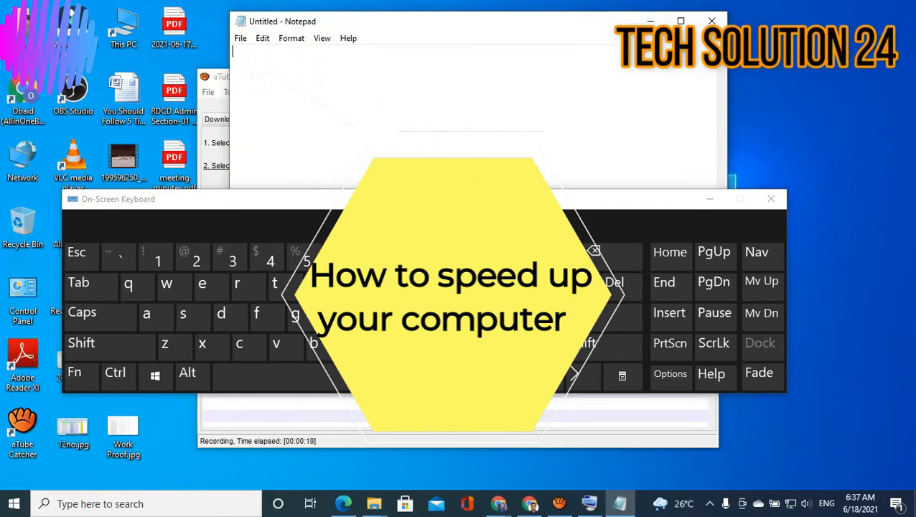
# Write "Go to Run" as the first note line and open the Run dialog with the on-screen keyboard
pyautogui.write('Go to ')
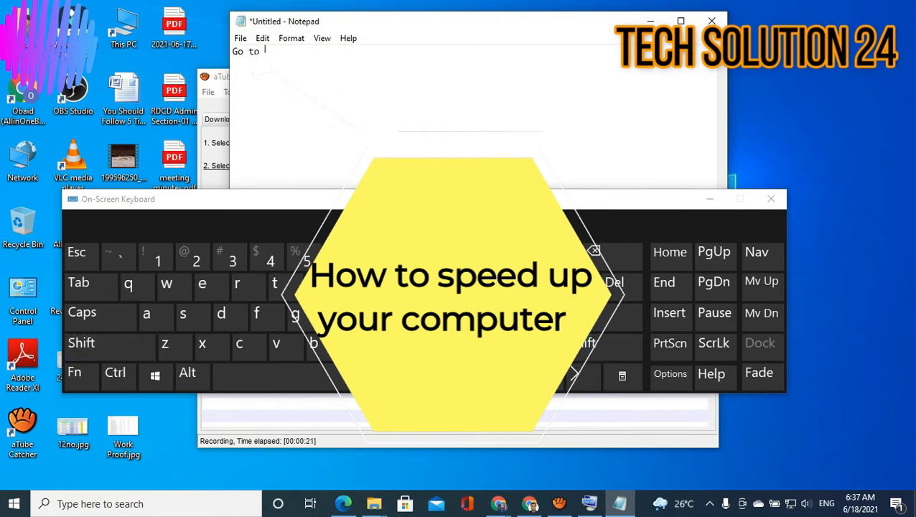
pyautogui.write('Run')
pyautogui.click(155, 373)
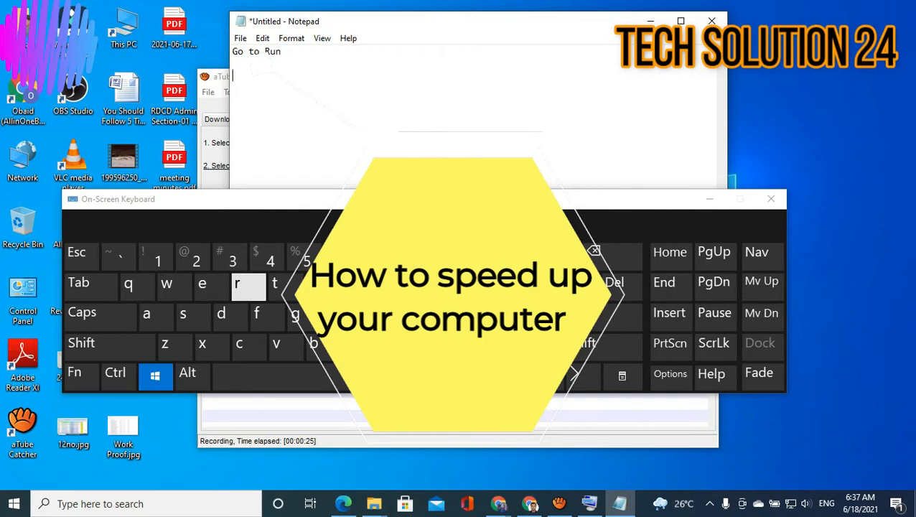
pyautogui.click(236, 283)
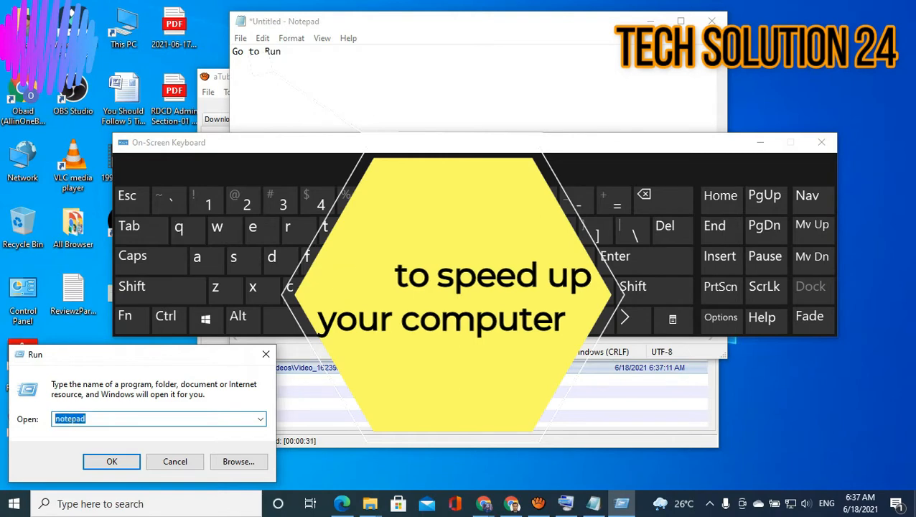
# Add the note line "write prefetch" and copy the word "prefetch" into the Run dialog as the command
pyautogui.click(232, 75)
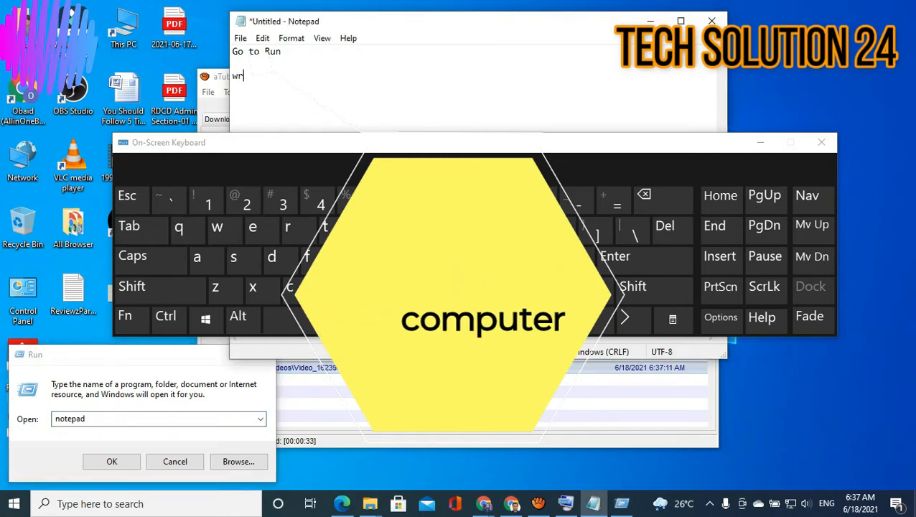
pyautogui.write('write ')
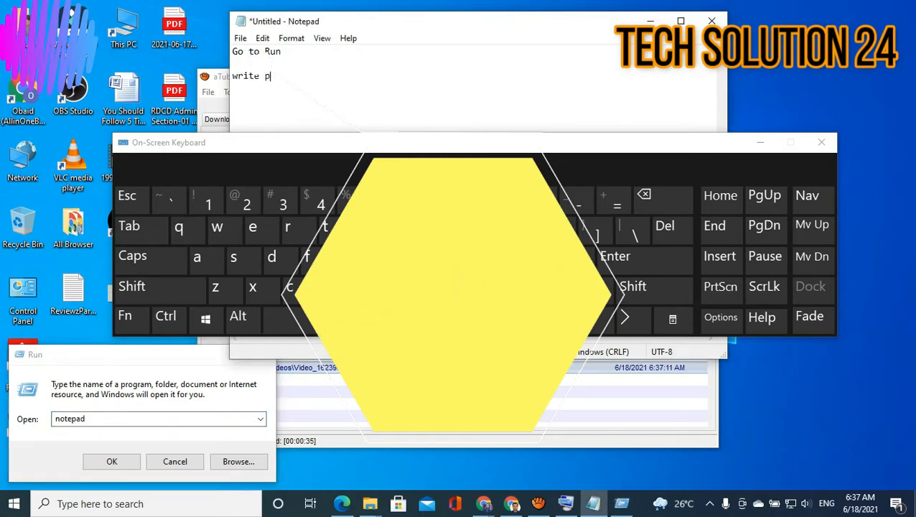
pyautogui.write('prefetch')
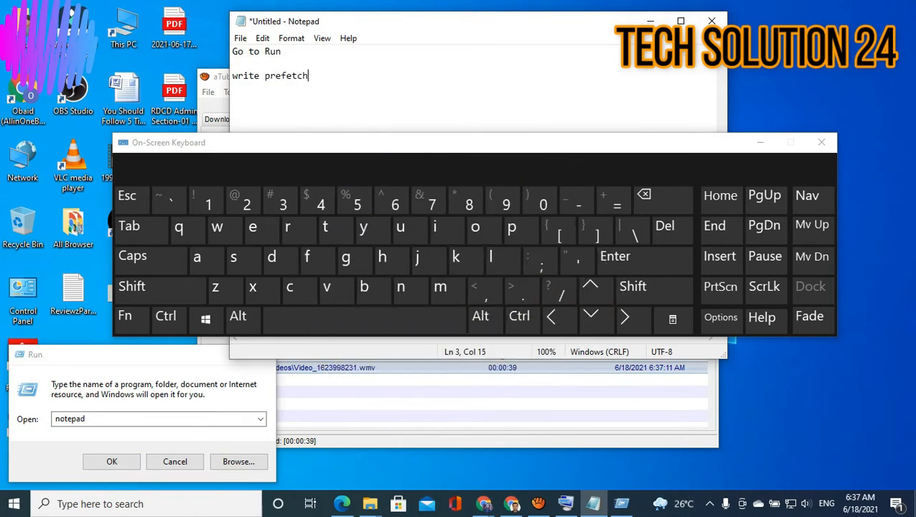
pyautogui.moveTo(265, 75); pyautogui.dragTo(304, 75)
pyautogui.hotkey('ctrl', 'c')
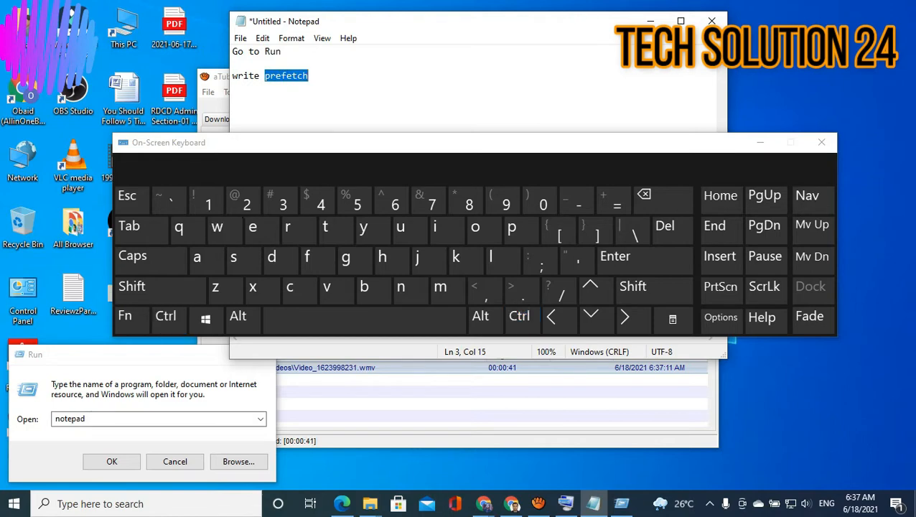
pyautogui.doubleClick(70, 418)
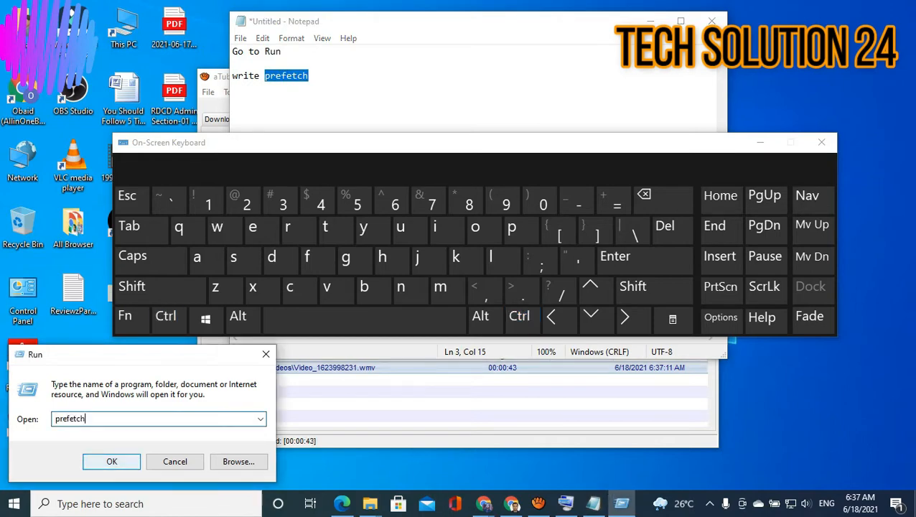
# Add the note line "Enter or Ok" and run the prefetch command
pyautogui.click(310, 75)
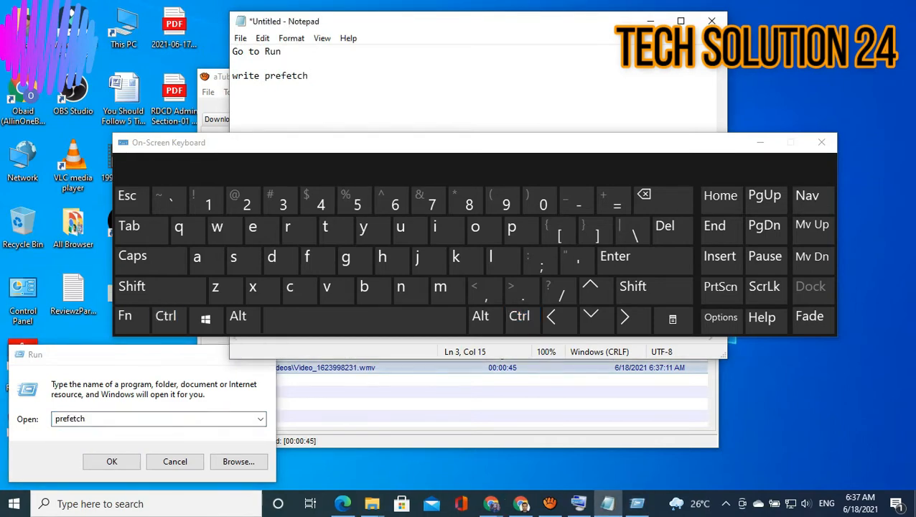
pyautogui.write('Ent')
pyautogui.write('er or Ok')
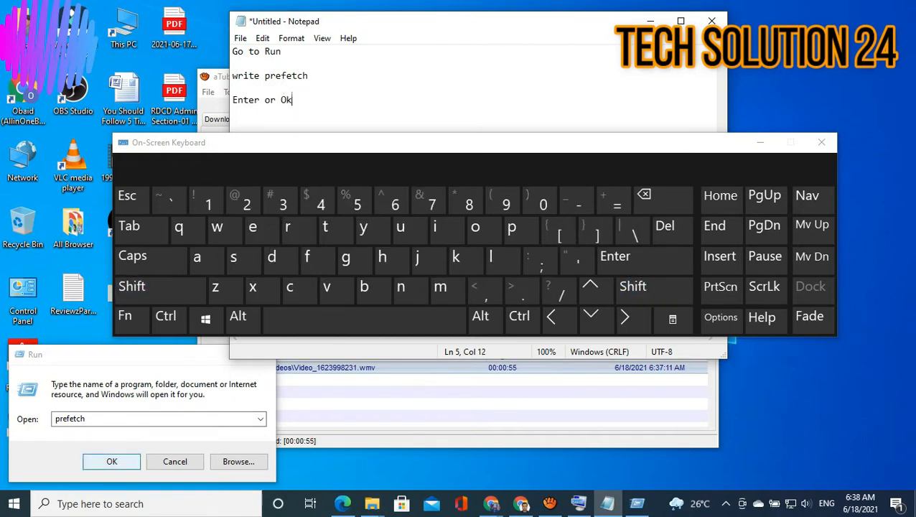
pyautogui.click(111, 462)
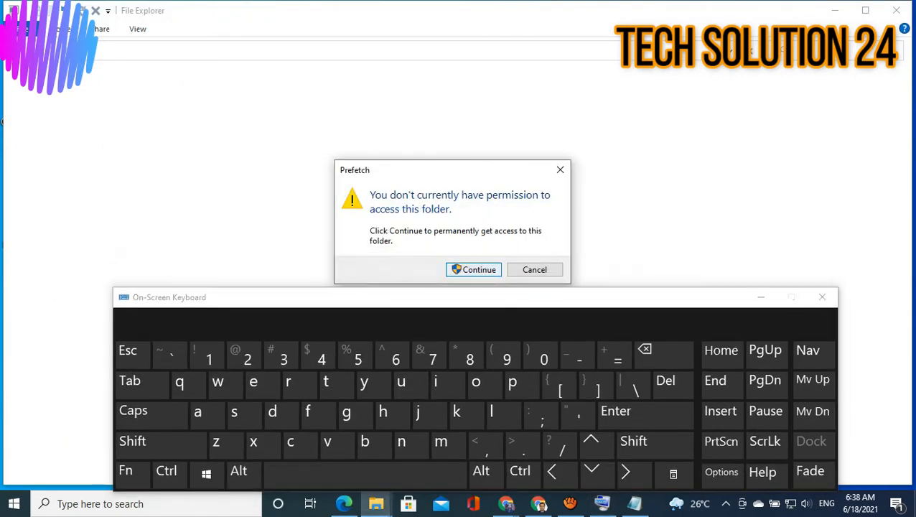
# Add the note line "Continue" in Notepad and grant permanent access to the Prefetch folder
pyautogui.click(634, 503)
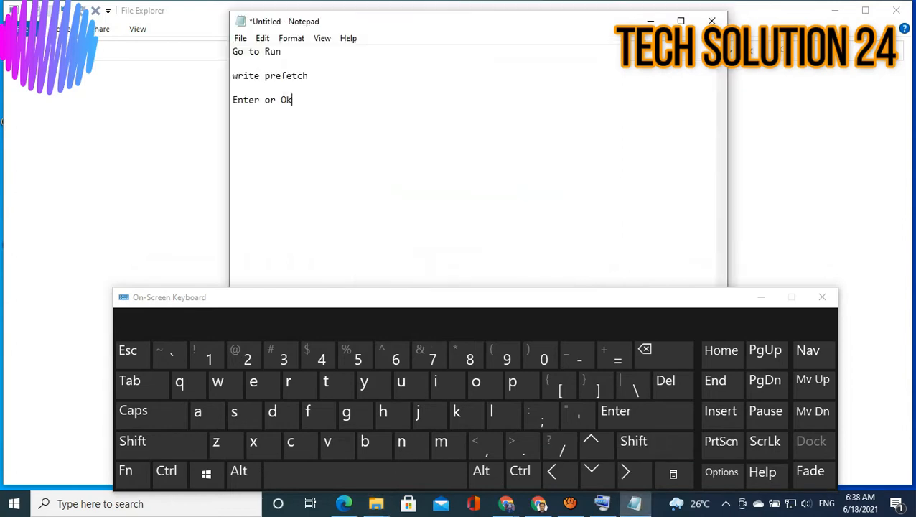
pyautogui.press('Return')
pyautogui.press('Return')
pyautogui.write('Con')
pyautogui.hotkey('alt', 'Tab')
pyautogui.press('Return')
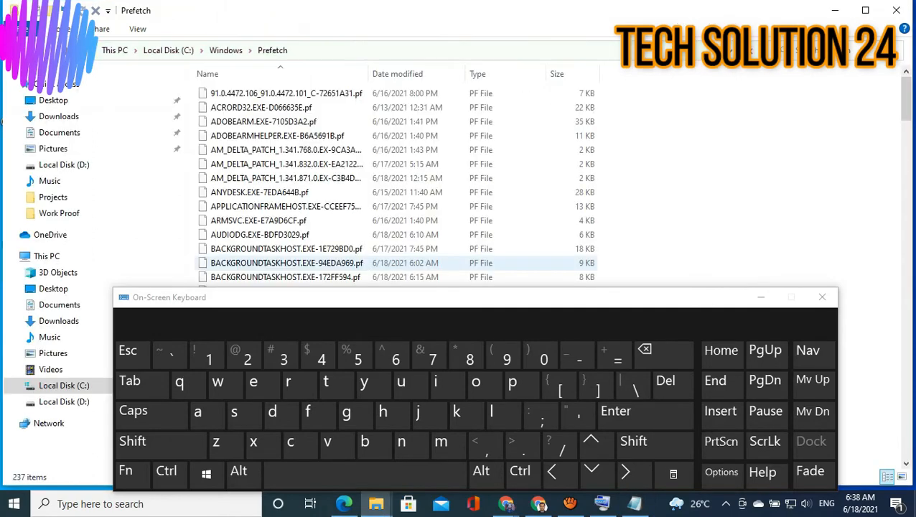
# Add the lines "Ctrl+A (Select All)" and "Delete all (Shift + Del)" to the Notepad instructions
pyautogui.click(635, 503)
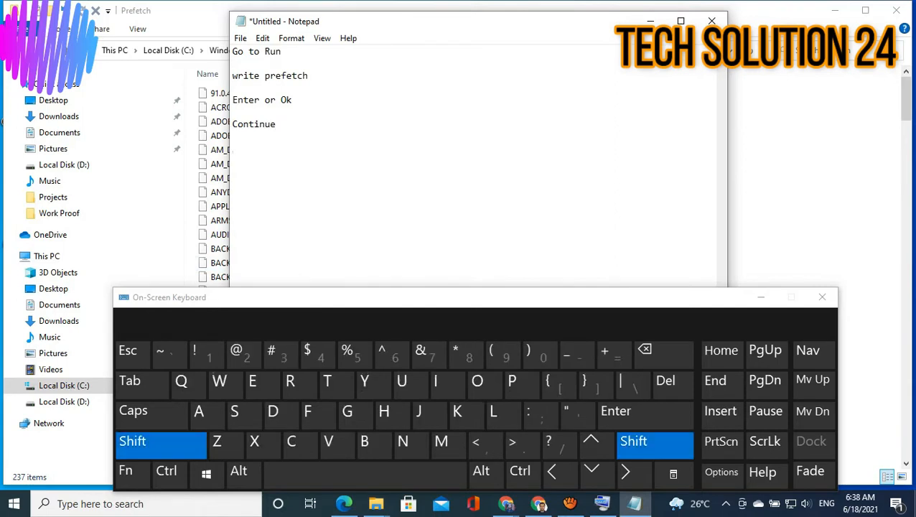
pyautogui.write('Ctrl')
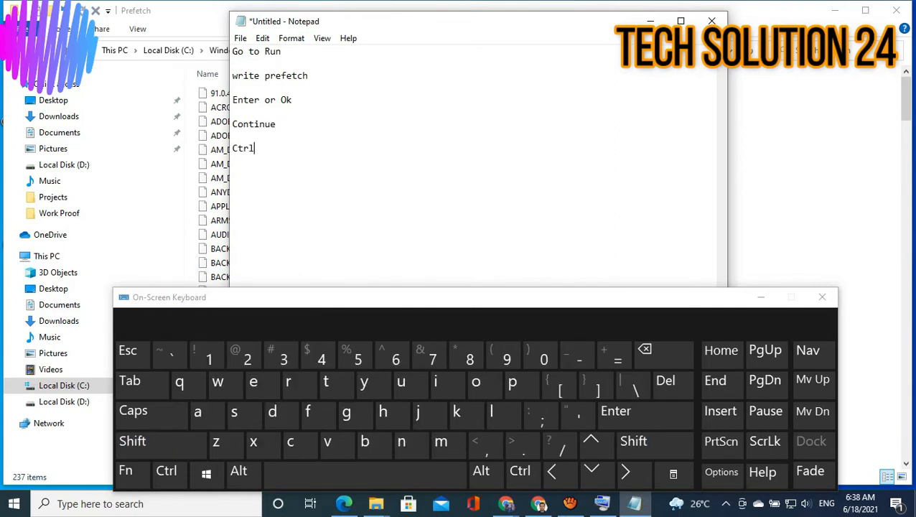
pyautogui.write('+A (Select All)')
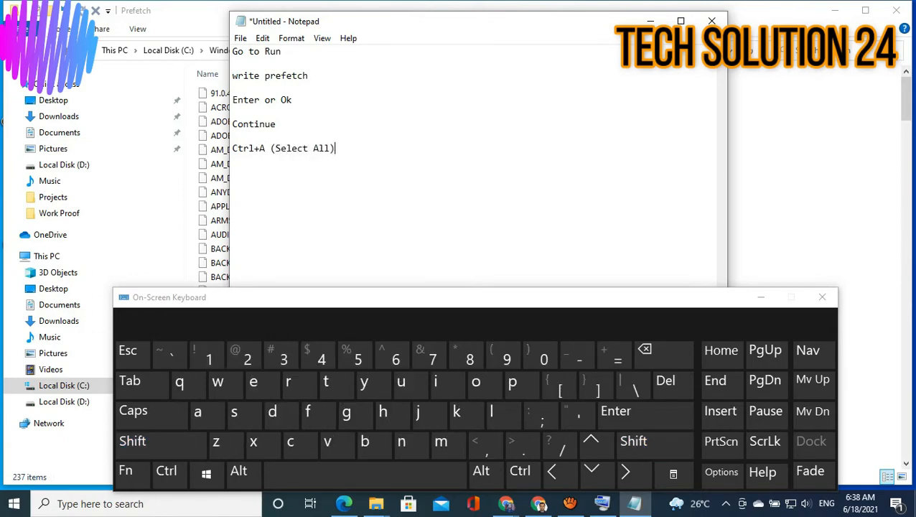
pyautogui.press('Return')
pyautogui.write('Delete all')
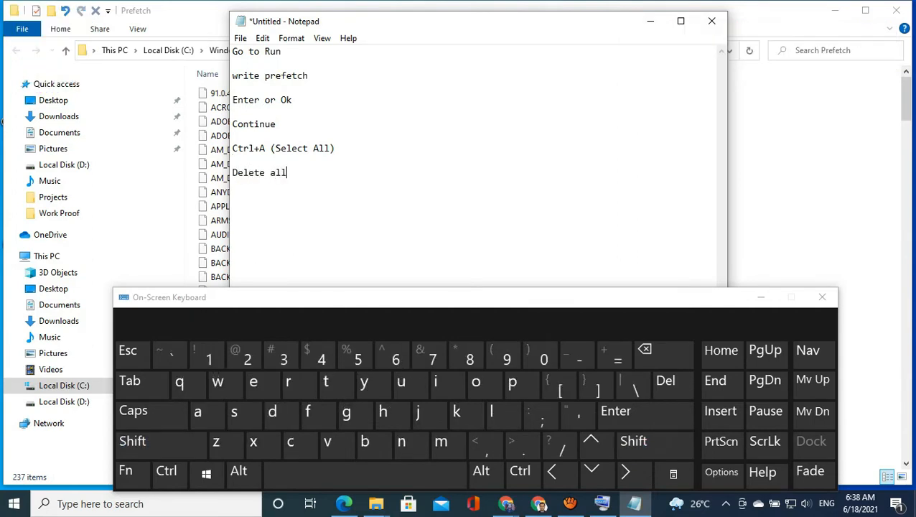
pyautogui.write(' (Sh')
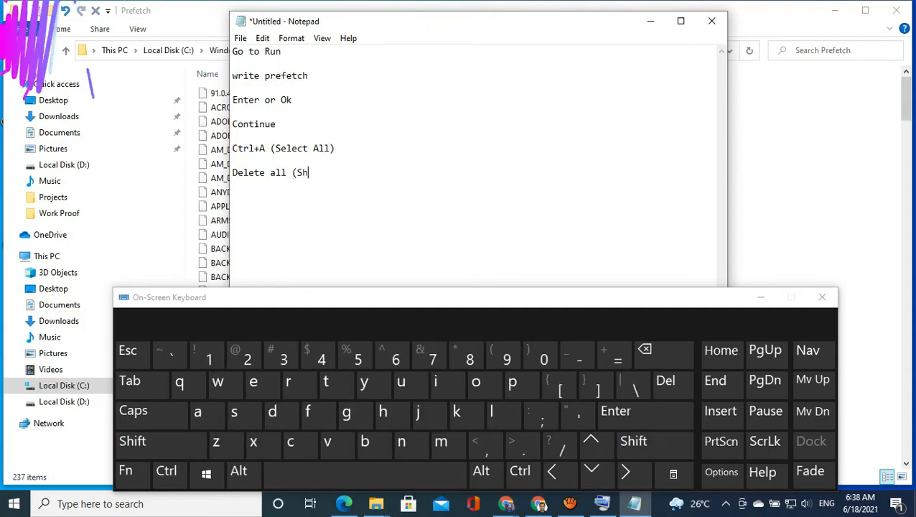
pyautogui.write('ift +')
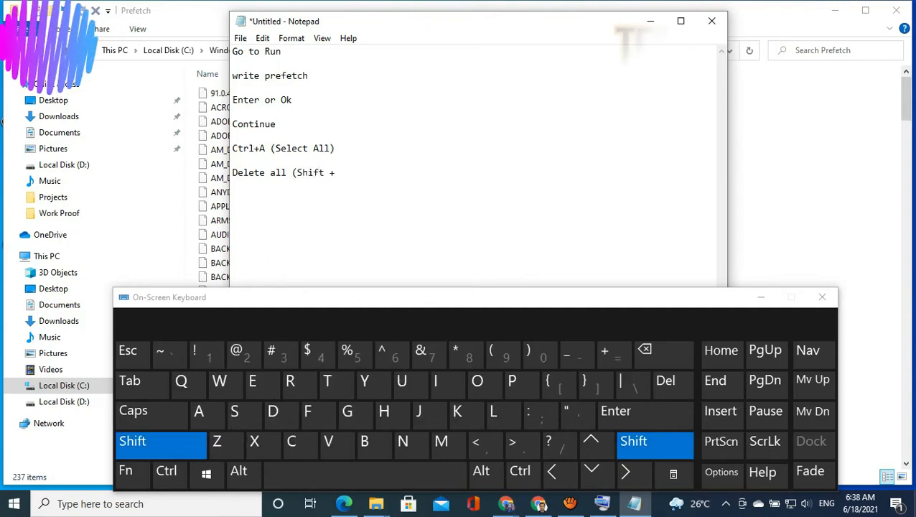
pyautogui.write(' Del')
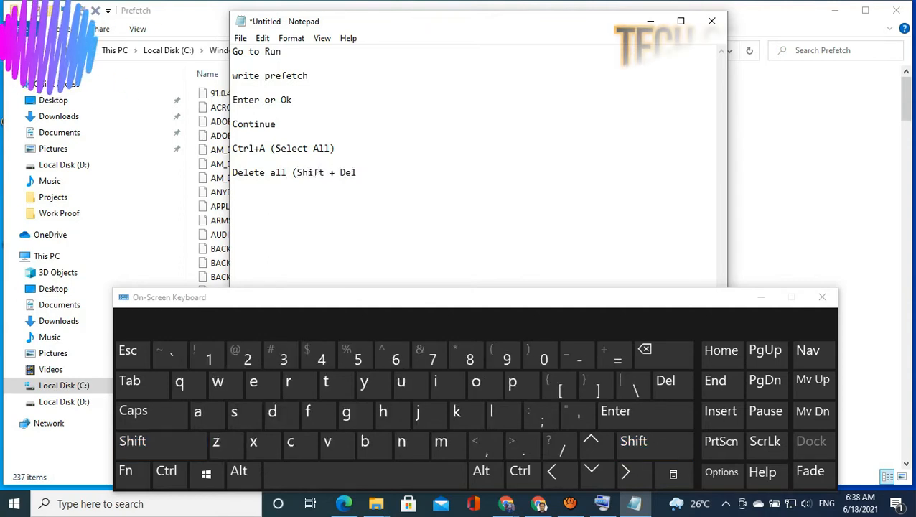
pyautogui.write(')')
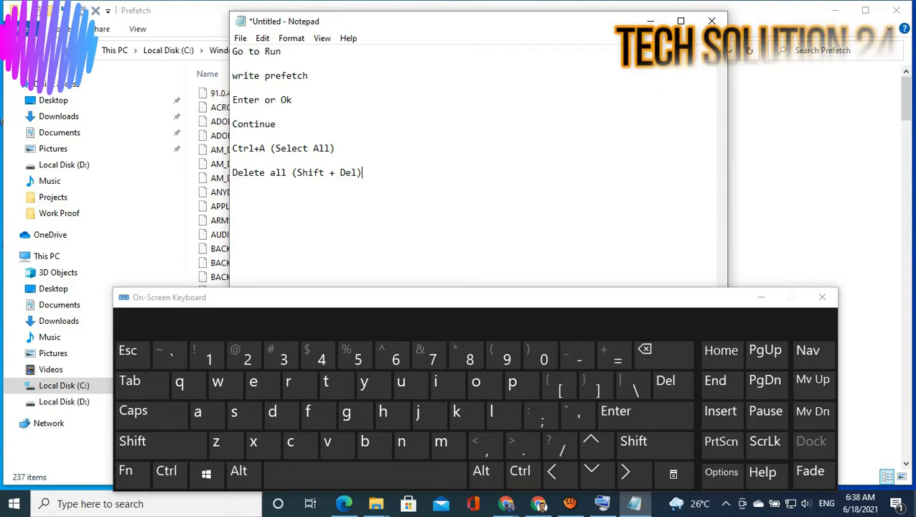
# Minimize Notepad, select every file in the Prefetch folder and permanently delete them
pyautogui.click(650, 21)
pyautogui.click(287, 206)
pyautogui.click(166, 471)
pyautogui.click(197, 411)
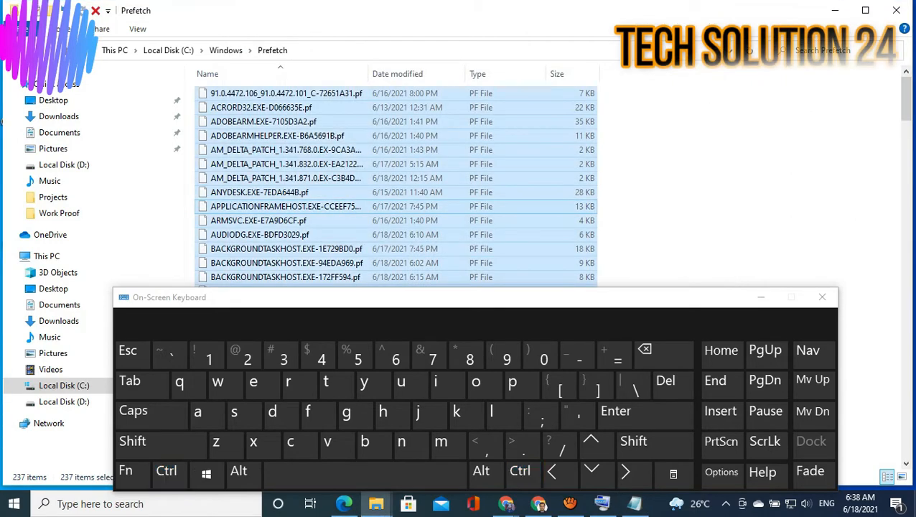
pyautogui.click(132, 441)
pyautogui.click(665, 380)
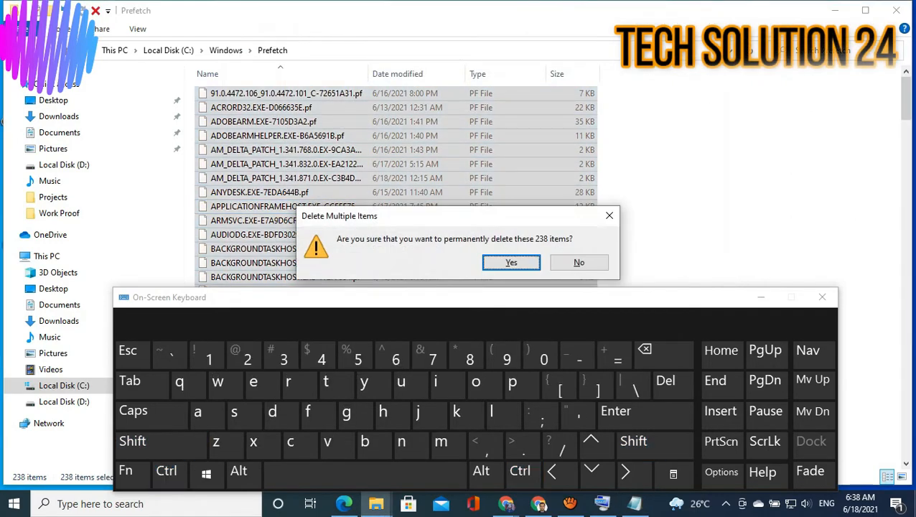
pyautogui.click(511, 263)
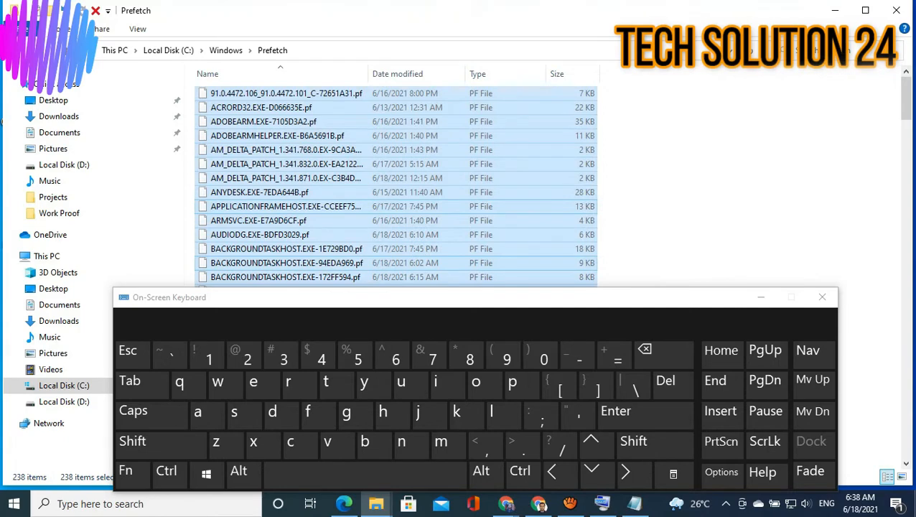
# Apply the choice to all current items, retry the deletion and skip the file that is in use
pyautogui.click(141, 187)
pyautogui.click(232, 206)
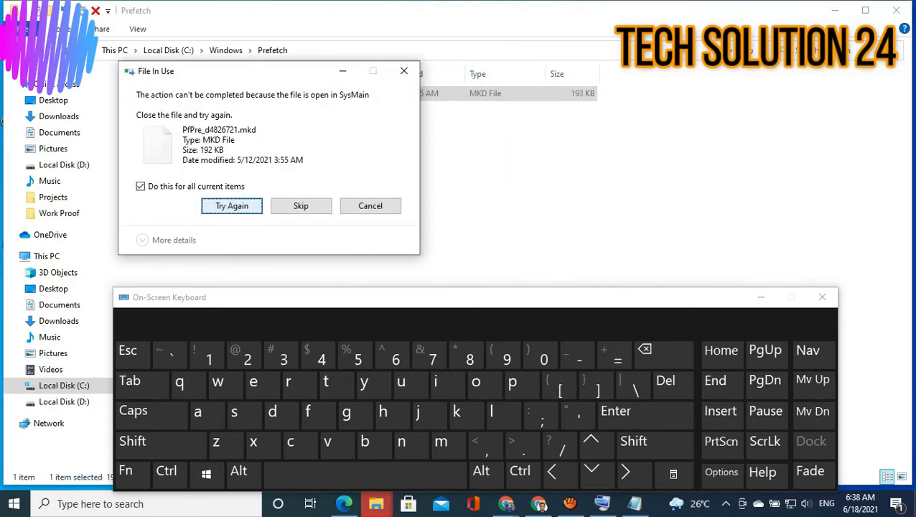
pyautogui.click(301, 206)
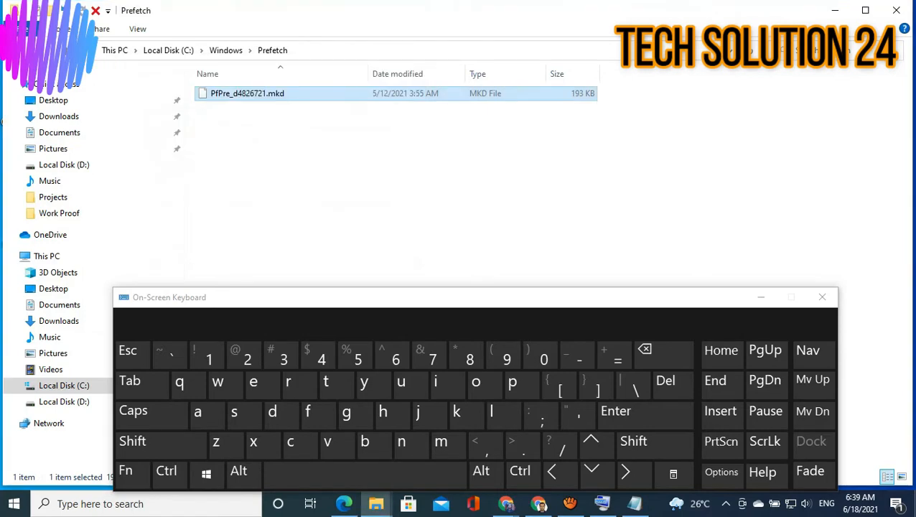
# Replace "prefetch" with "temp" in the Notepad instructions and copy the word "temp"
pyautogui.moveTo(430, 297); pyautogui.dragTo(417, 170)
pyautogui.click(634, 503)
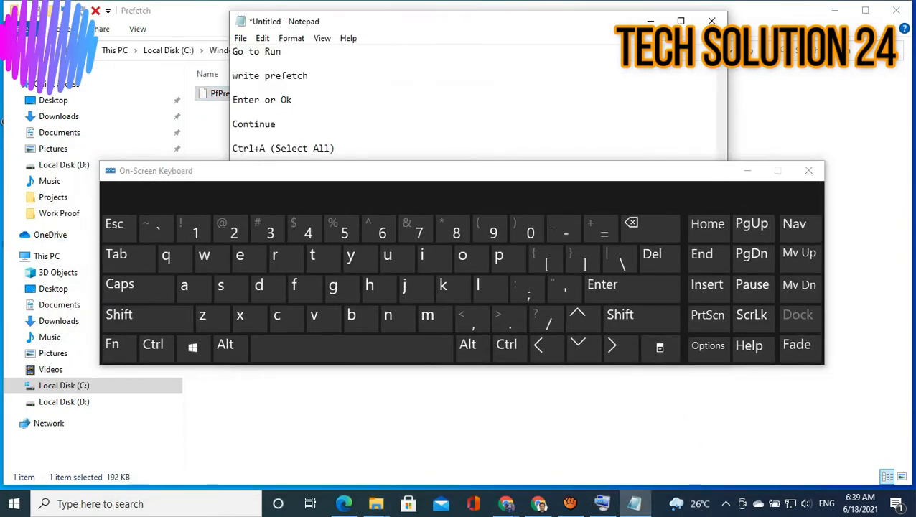
pyautogui.moveTo(417, 170); pyautogui.dragTo(442, 229)
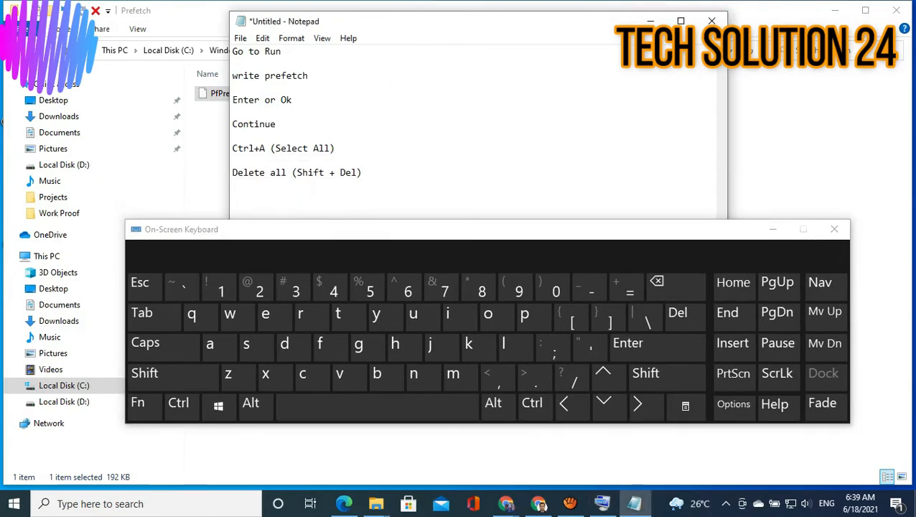
pyautogui.moveTo(270, 75); pyautogui.dragTo(292, 99)
pyautogui.click(232, 87)
pyautogui.write('tem')
pyautogui.hotkey('ctrl', 'c')
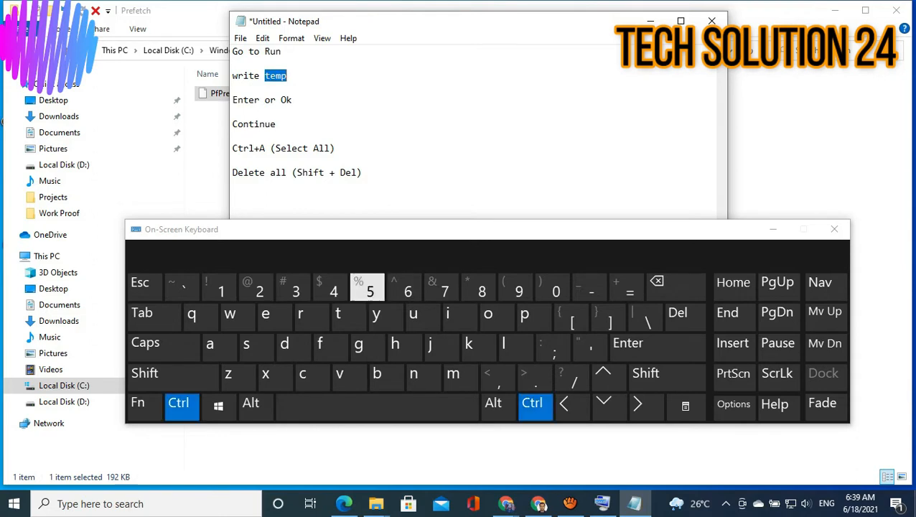
# Call up the Run dialog with the On-Screen Keyboard and open the Windows Temp folder using the copied word "temp"
pyautogui.click(601, 503)
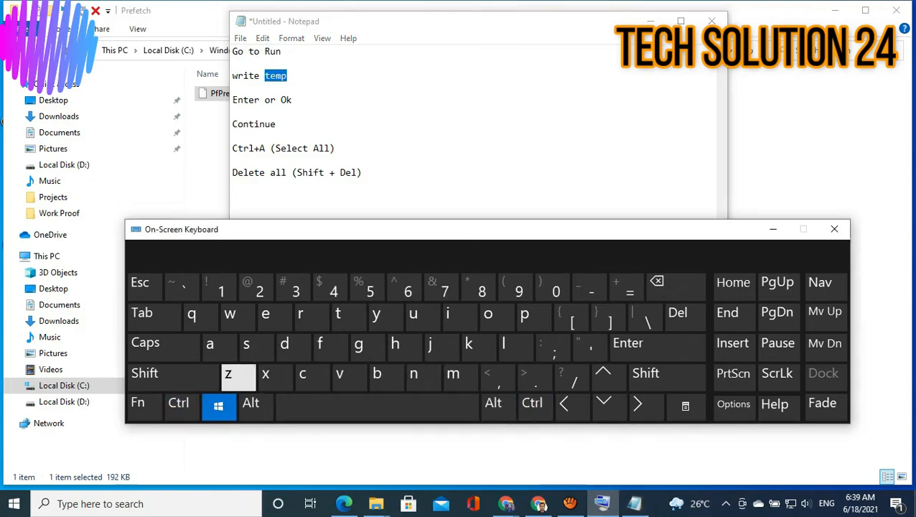
pyautogui.click(218, 406)
pyautogui.click(312, 318)
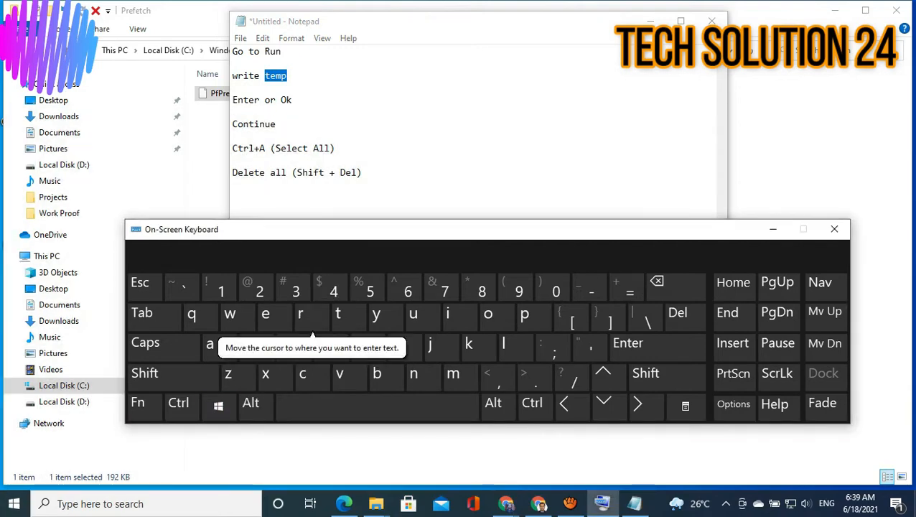
pyautogui.moveTo(315, 229); pyautogui.dragTo(310, 142)
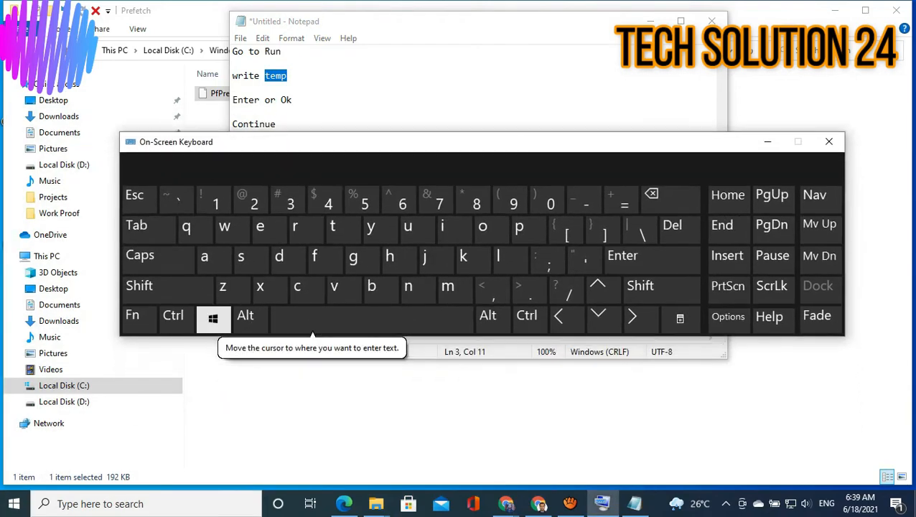
pyautogui.click(213, 319)
pyautogui.click(294, 228)
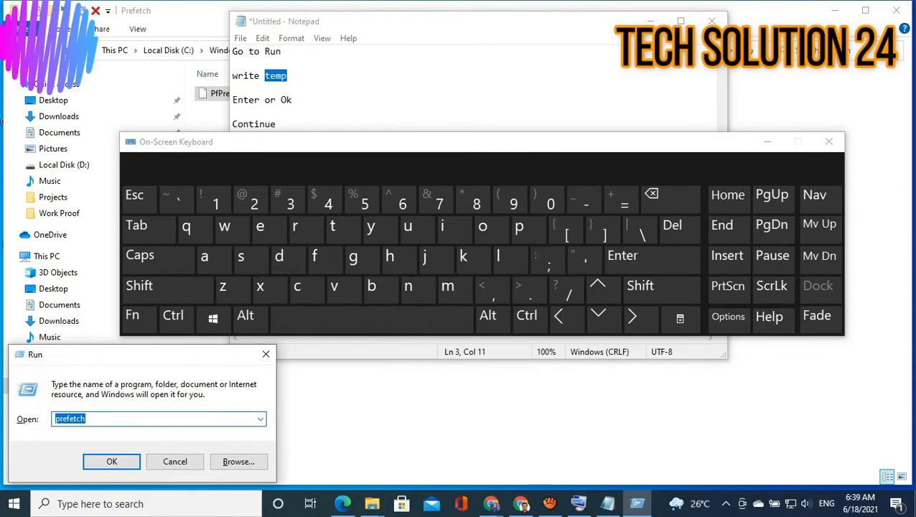
pyautogui.hotkey('ctrl', 'v')
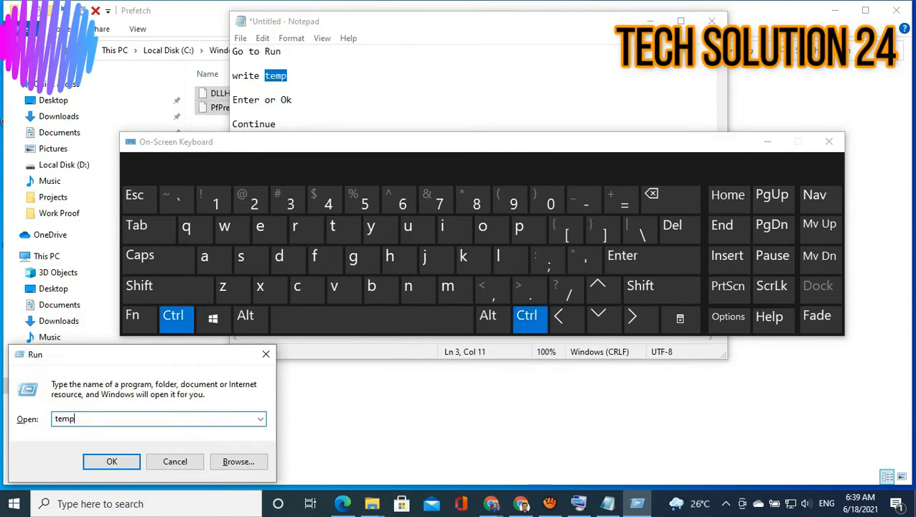
pyautogui.press('Return')
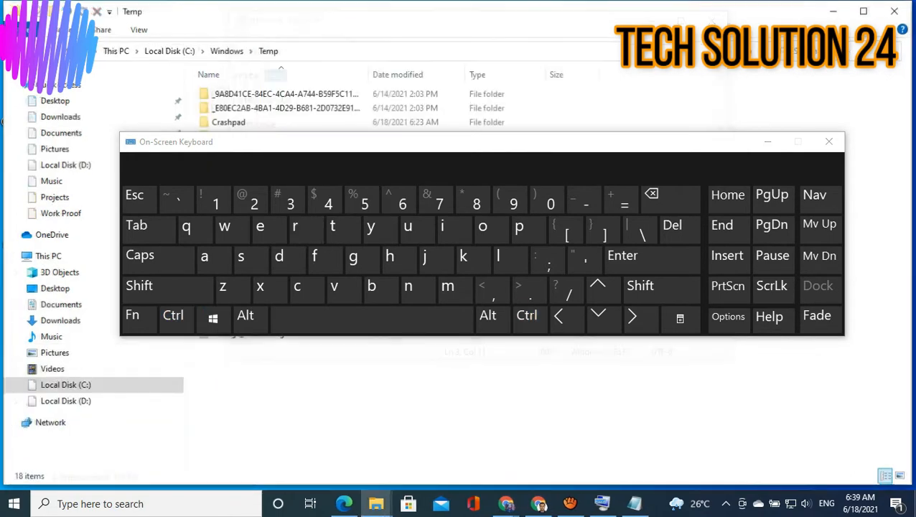
# Move the On-Screen Keyboard off the file list and permanently delete everything in the Windows Temp folder
pyautogui.moveTo(353, 142); pyautogui.dragTo(354, 242)
pyautogui.click(388, 164)
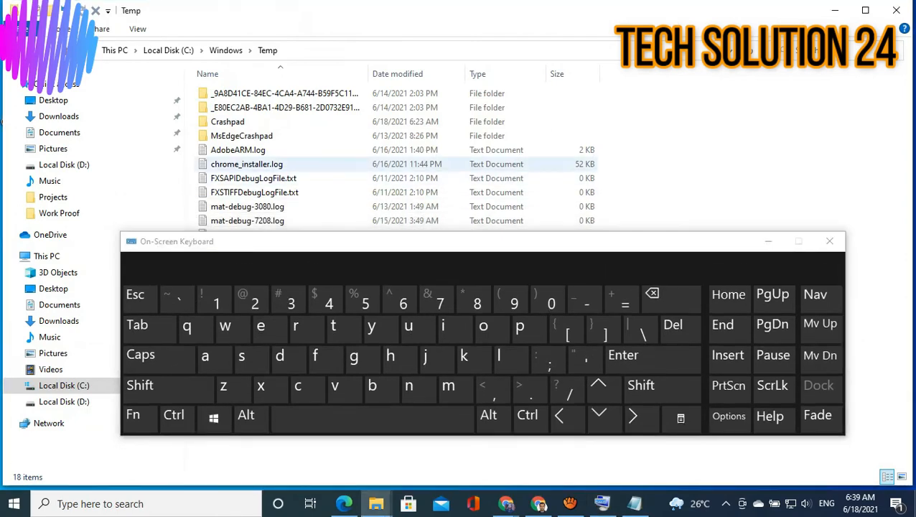
pyautogui.hotkey('ctrl', 'a')
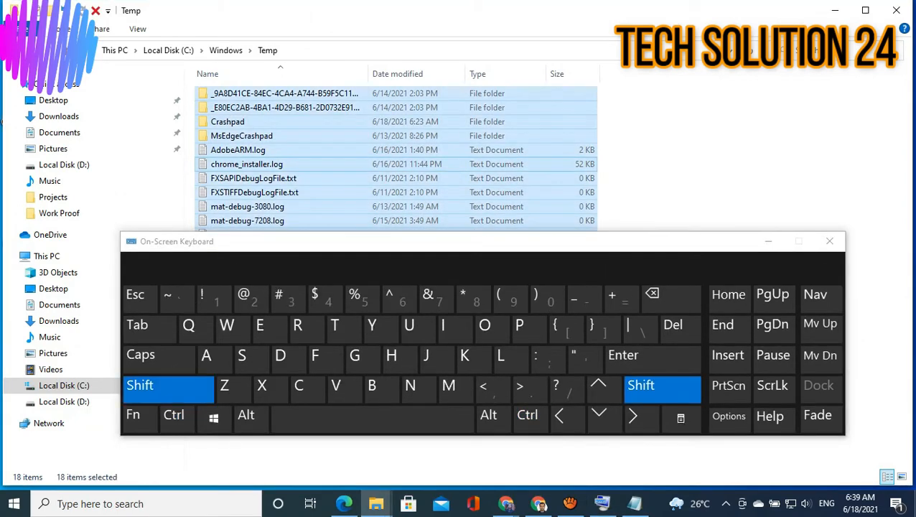
pyautogui.hotkey('shift', 'Delete')
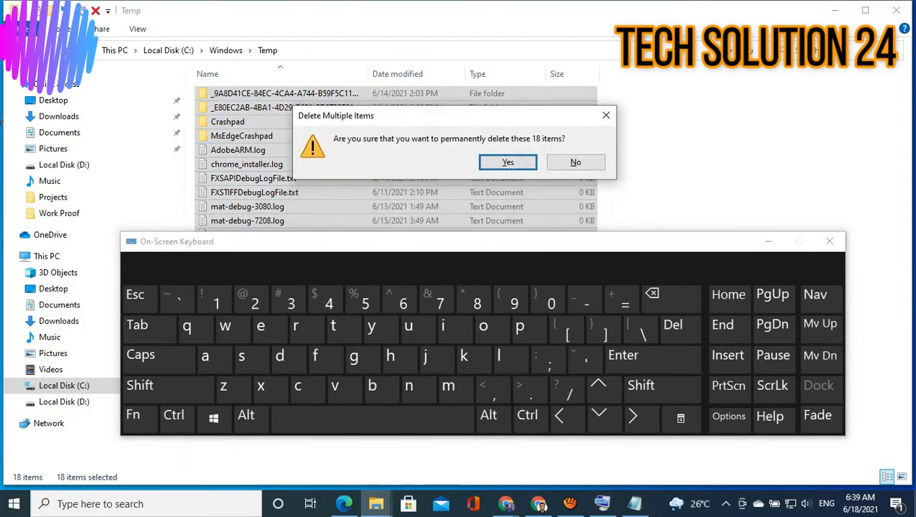
pyautogui.click(507, 163)
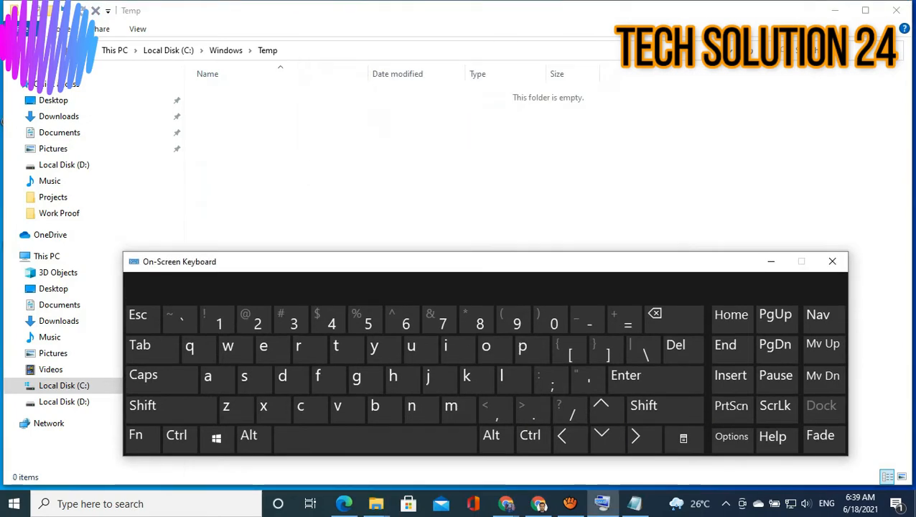
# Change "temp" to "%temp%" in the Notepad instructions and copy it
pyautogui.click(634, 503)
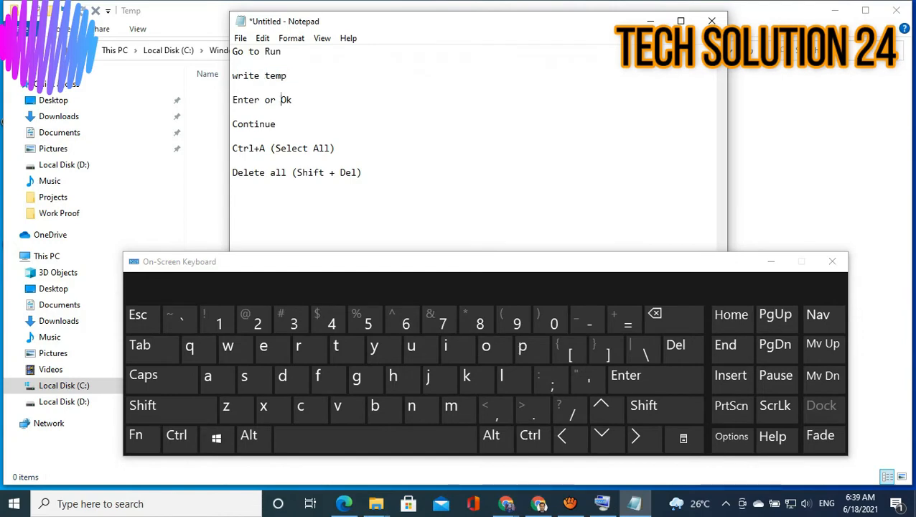
pyautogui.press('shift')
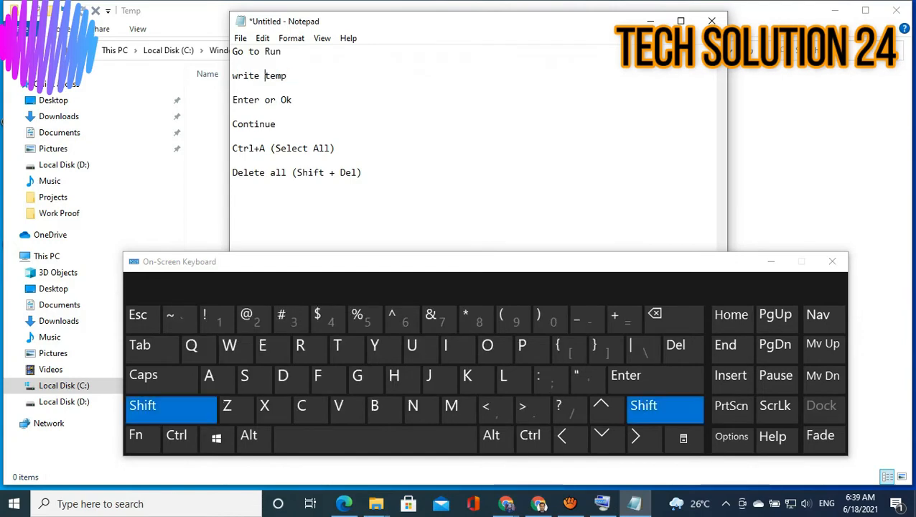
pyautogui.write('%')
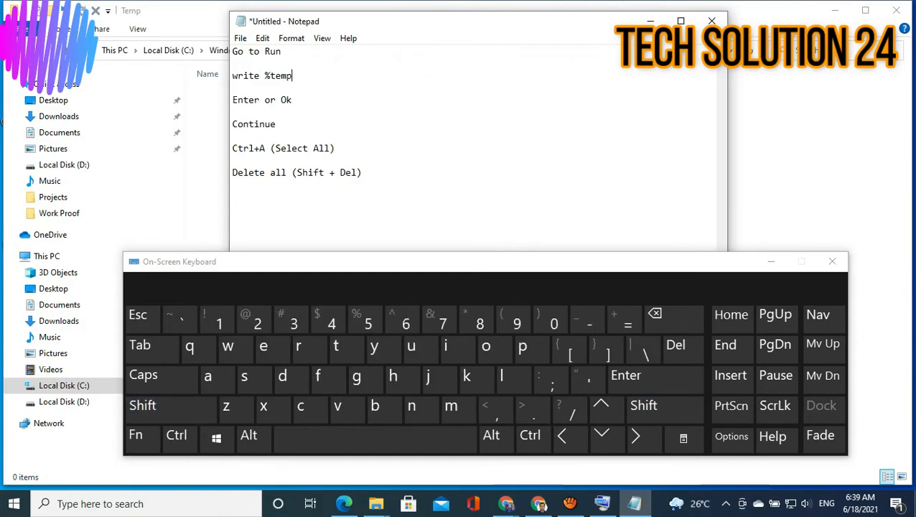
pyautogui.press('shift')
pyautogui.write('%')
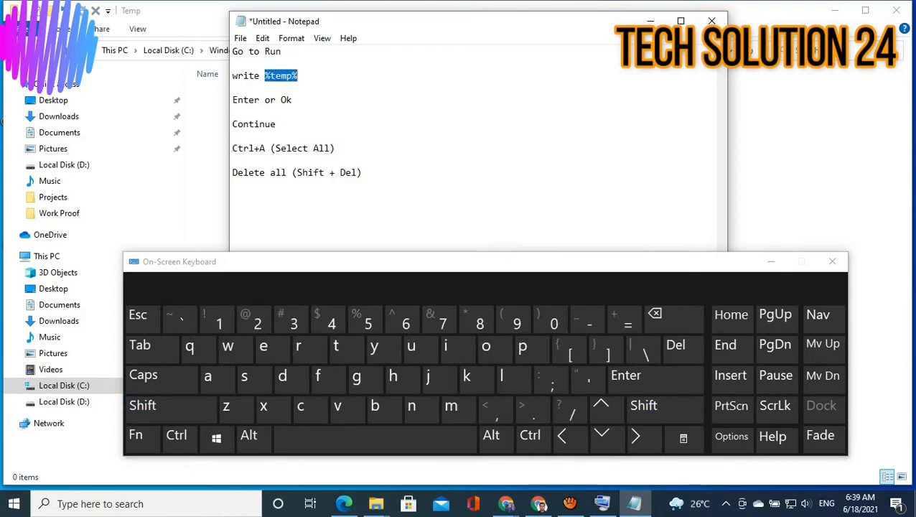
pyautogui.hotkey('ctrl', 'c')
# Open the user's AppData Temp folder by running the copied "%temp%" from the Run dialog
pyautogui.click(217, 438)
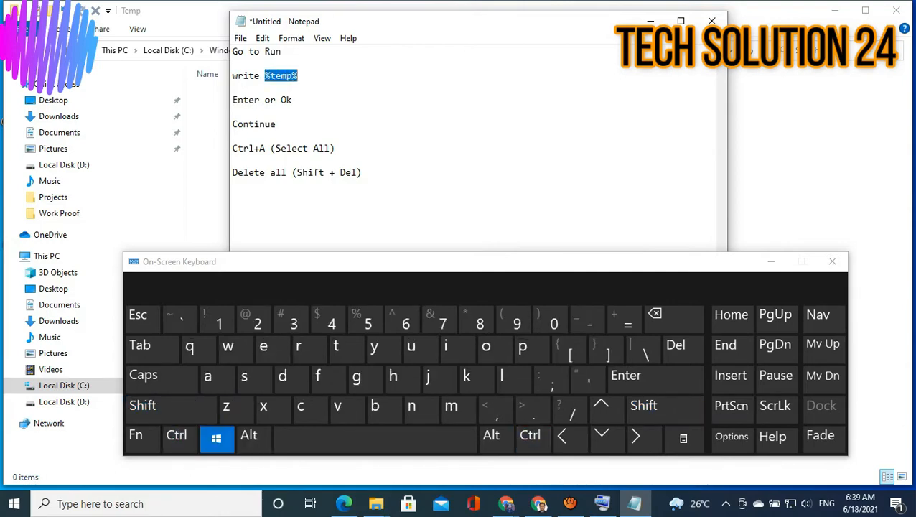
pyautogui.click(298, 346)
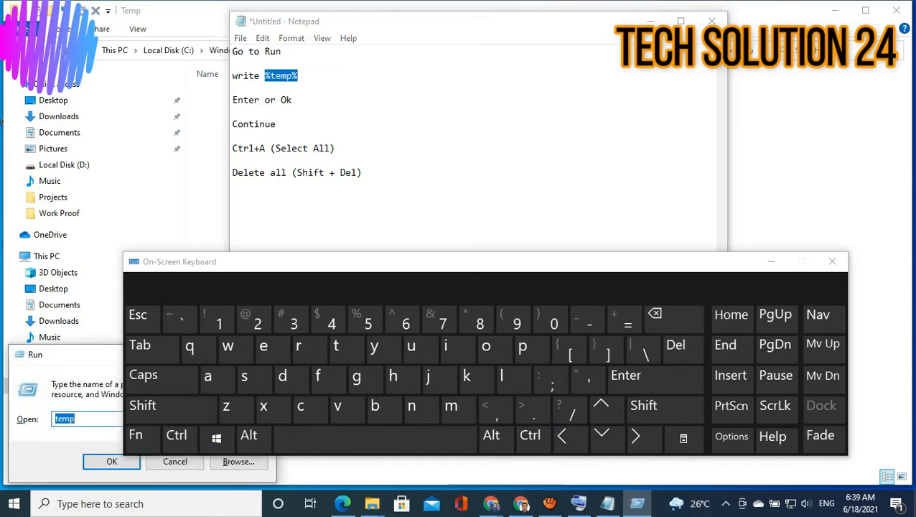
pyautogui.moveTo(373, 262); pyautogui.dragTo(423, 142)
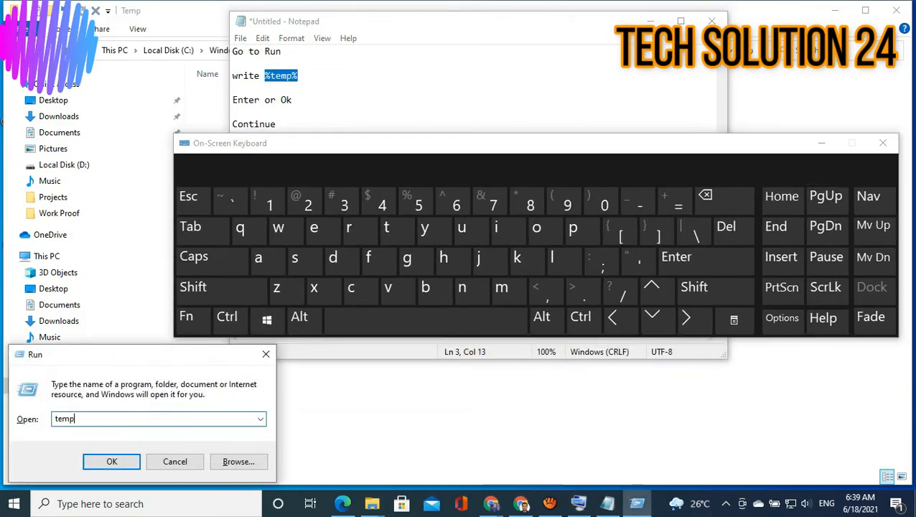
pyautogui.hotkey('ctrl', 'v')
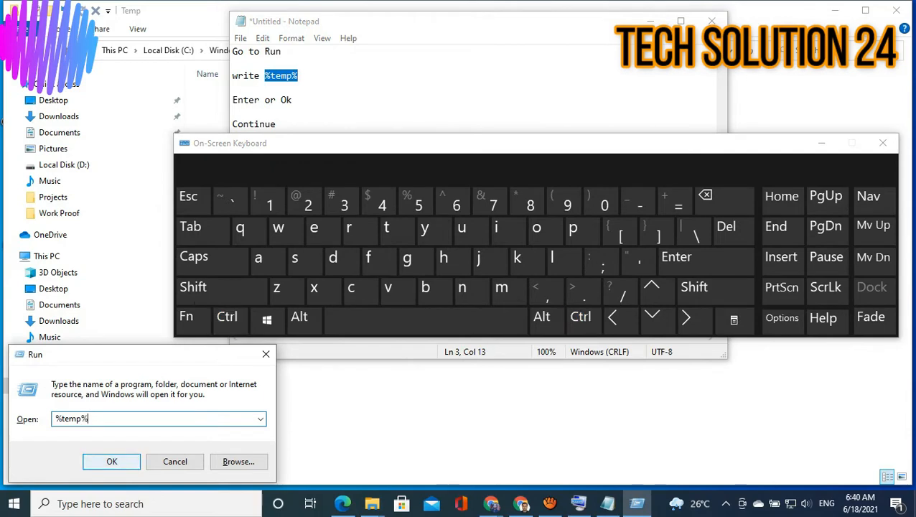
pyautogui.click(111, 461)
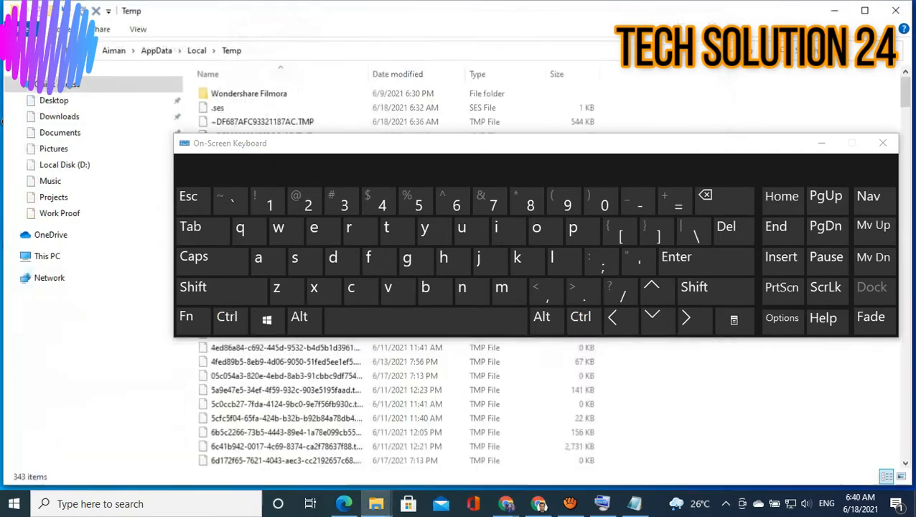
# Uncover the file list and permanently delete all items in the AppData Temp folder
pyautogui.moveTo(431, 143); pyautogui.dragTo(360, 250)
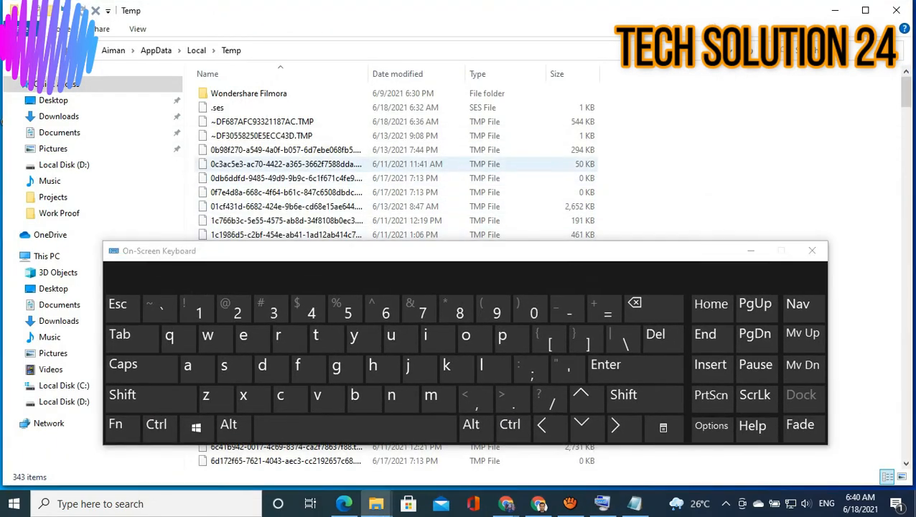
pyautogui.click(402, 164)
pyautogui.hotkey('ctrl', 'a')
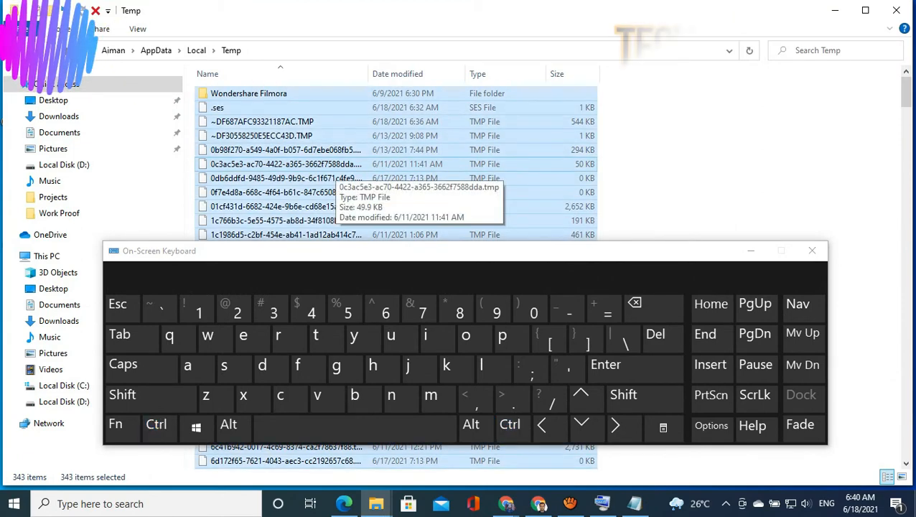
pyautogui.hotkey('shift', 'Delete')
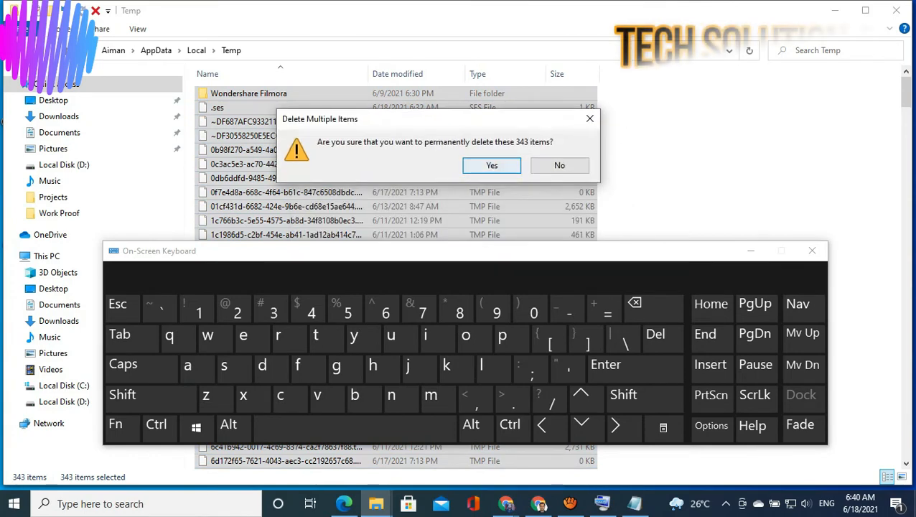
pyautogui.press('Return')
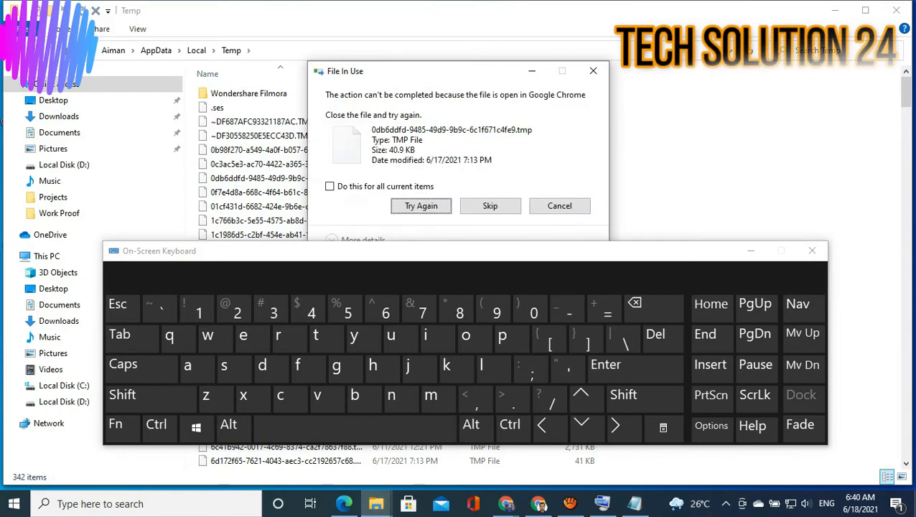
# Retry deleting the file in use, and skip the locked files for all current items
pyautogui.click(330, 186)
pyautogui.click(421, 206)
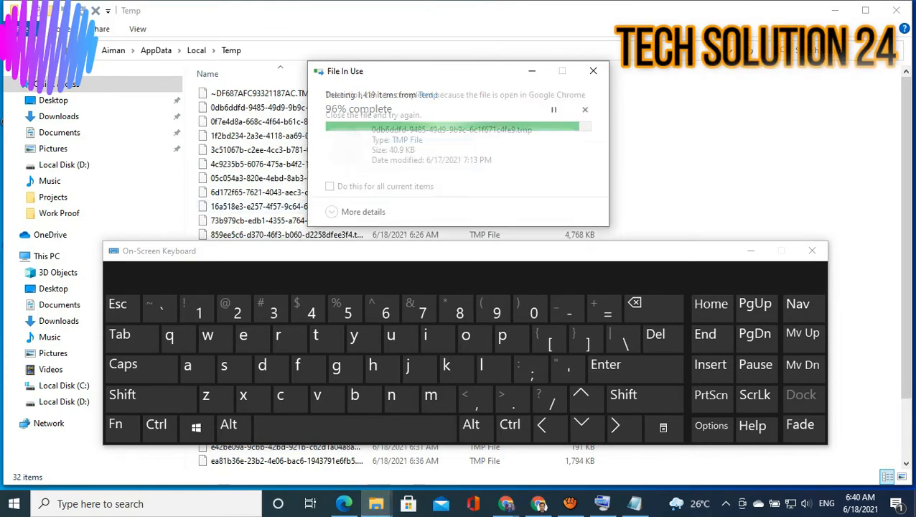
pyautogui.click(490, 206)
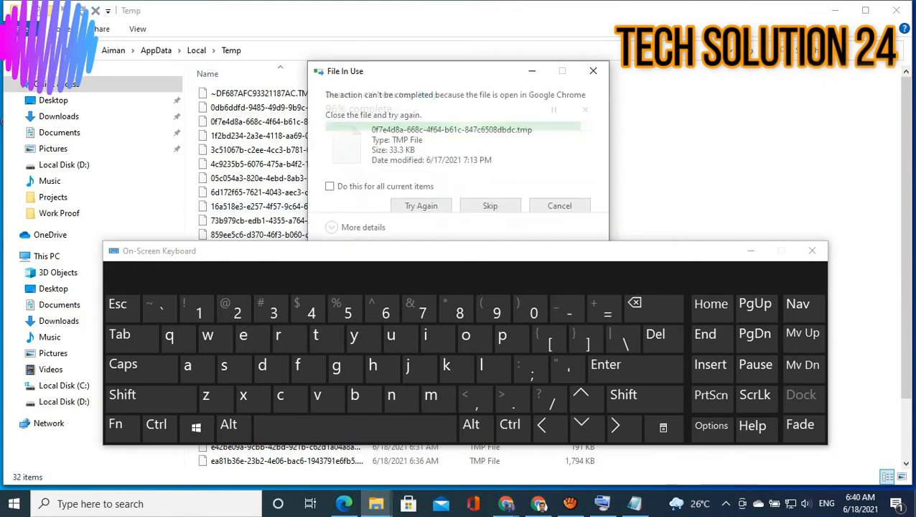
pyautogui.click(490, 206)
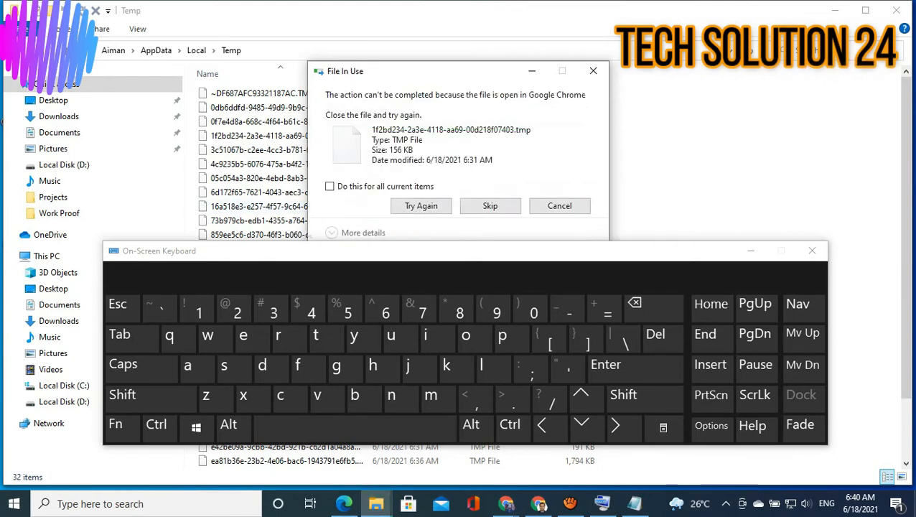
pyautogui.click(330, 186)
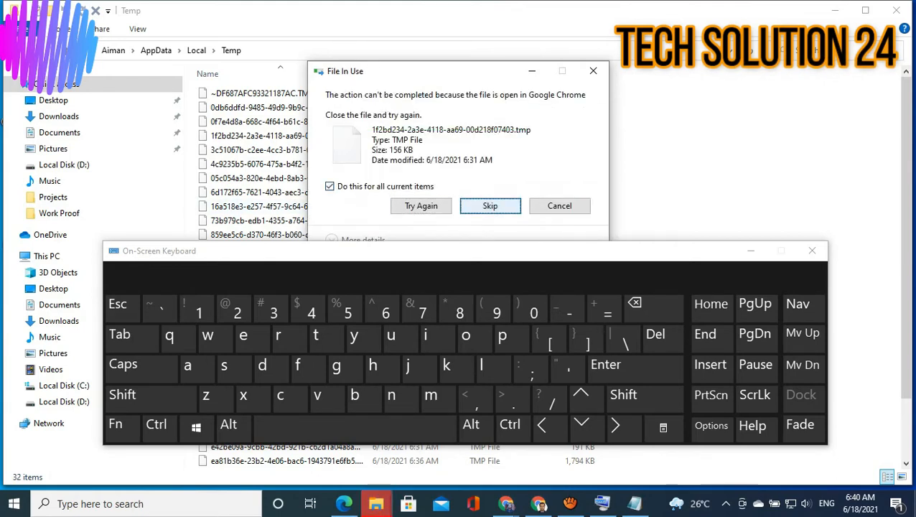
pyautogui.click(490, 205)
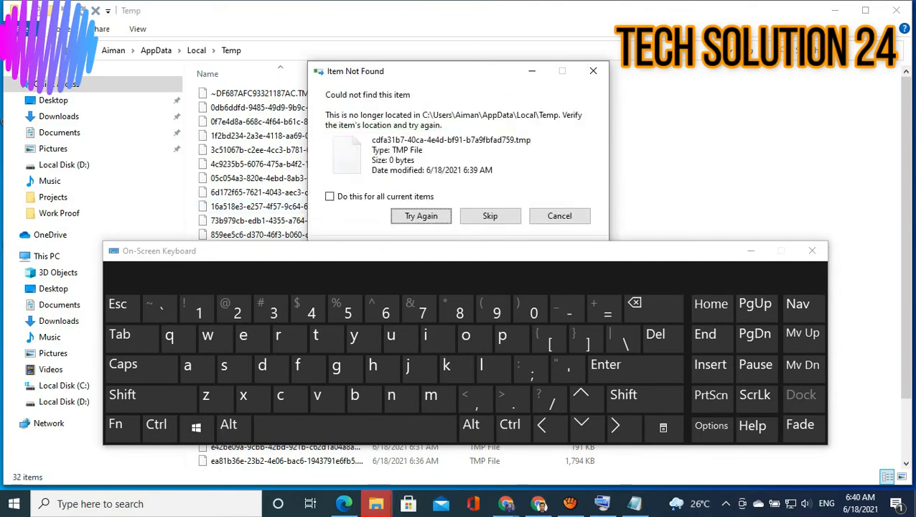
# Add the line "Your computer will be faster" at the end of the Notepad instructions
pyautogui.click(634, 503)
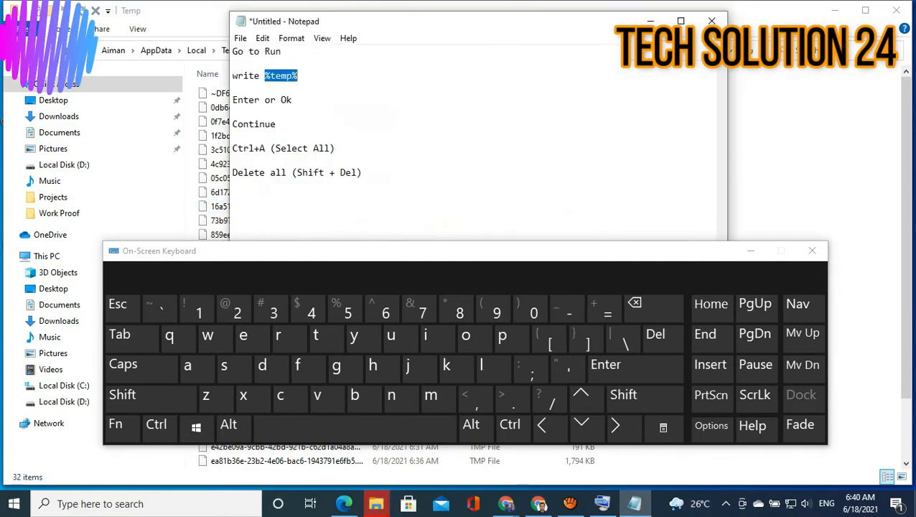
pyautogui.click(363, 173)
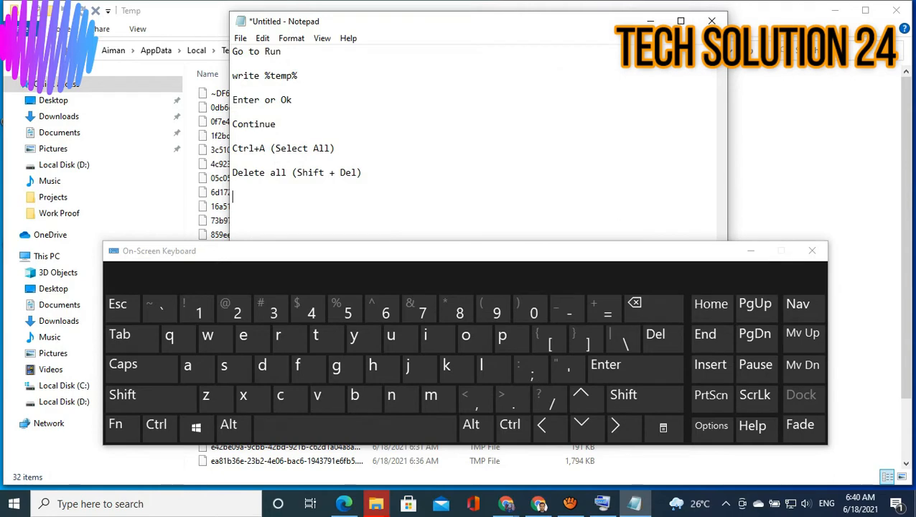
pyautogui.write('Your computer will be faster')
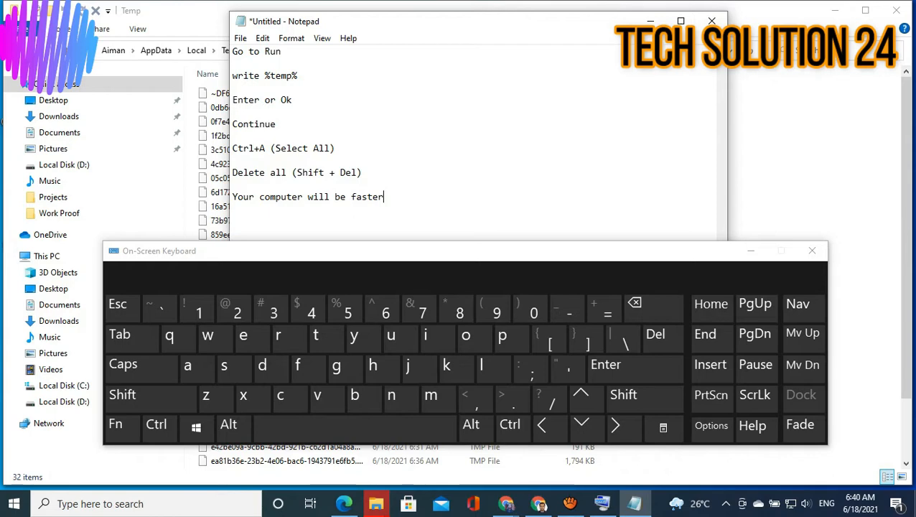
# Replace all the Notepad instructions with "Go to this pc properties" and minimize Notepad
pyautogui.moveTo(384, 196); pyautogui.dragTo(232, 51)
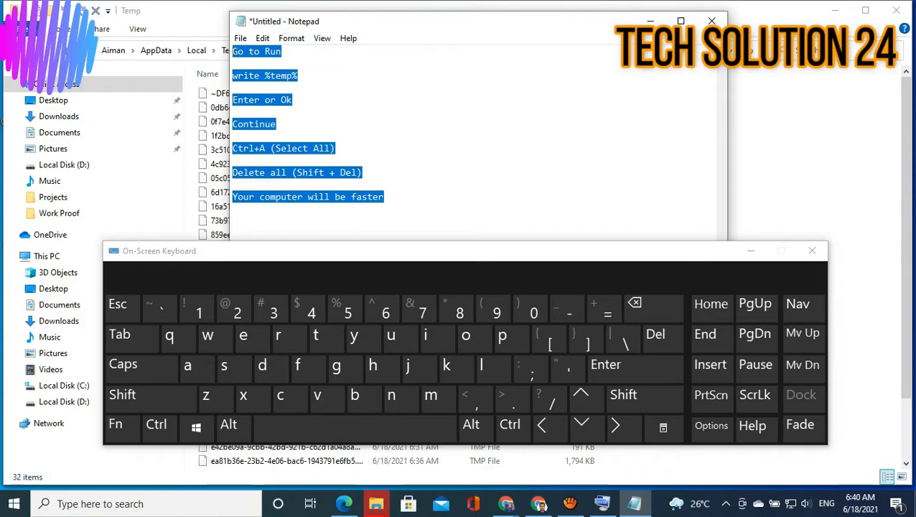
pyautogui.press('Delete')
pyautogui.write('Go ')
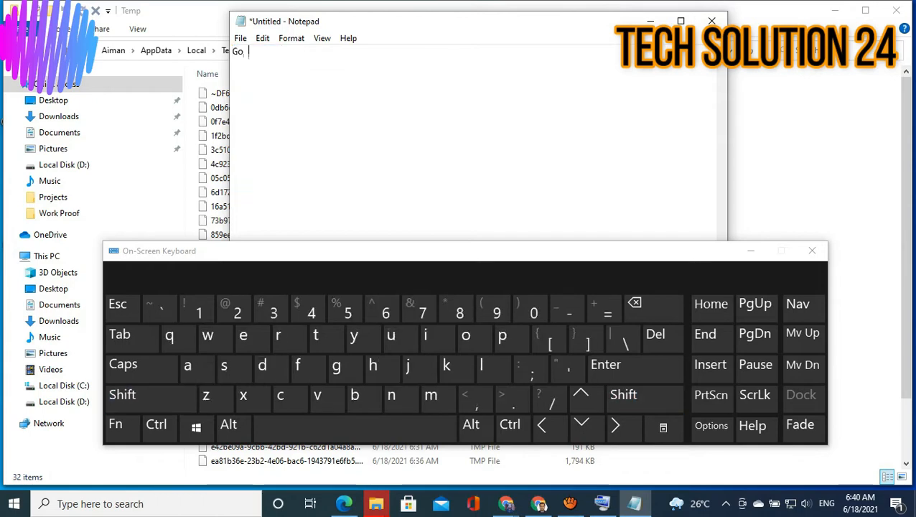
pyautogui.write('to this pc properties')
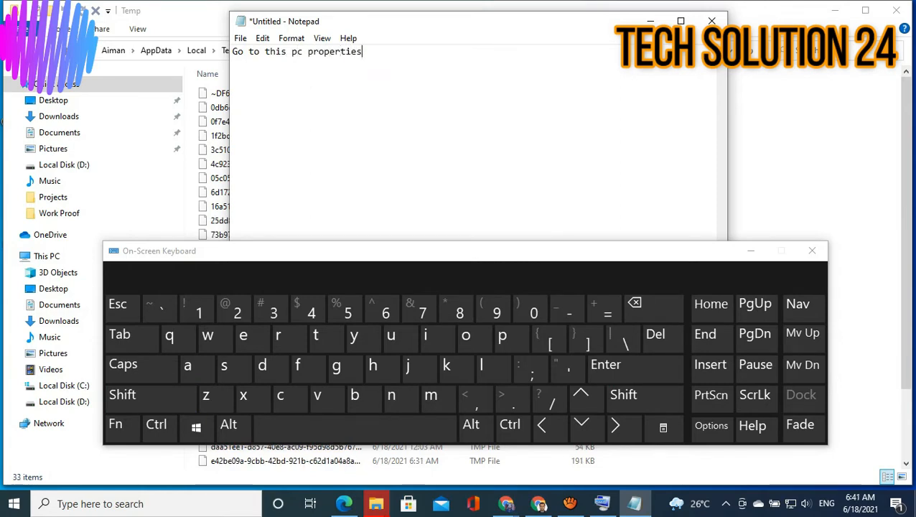
pyautogui.click(650, 21)
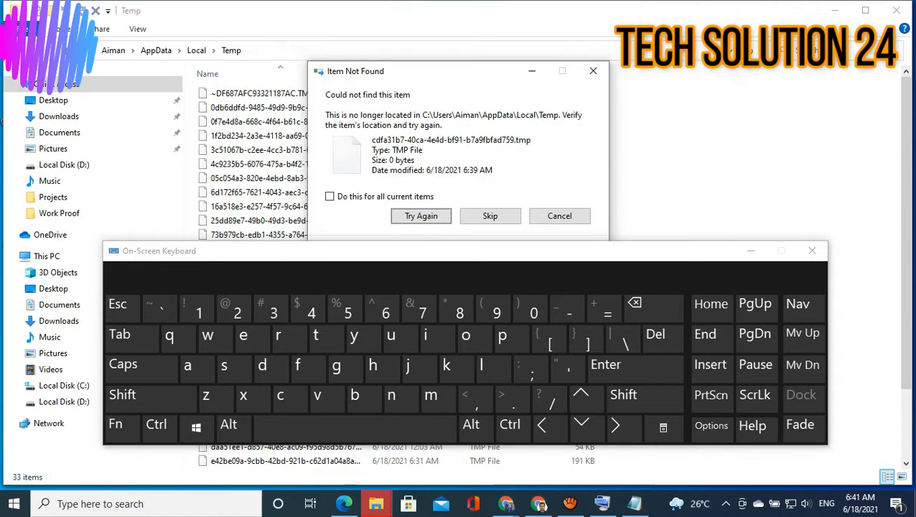
# Skip the item that was not found and close the Temp and Prefetch folder windows
pyautogui.click(490, 216)
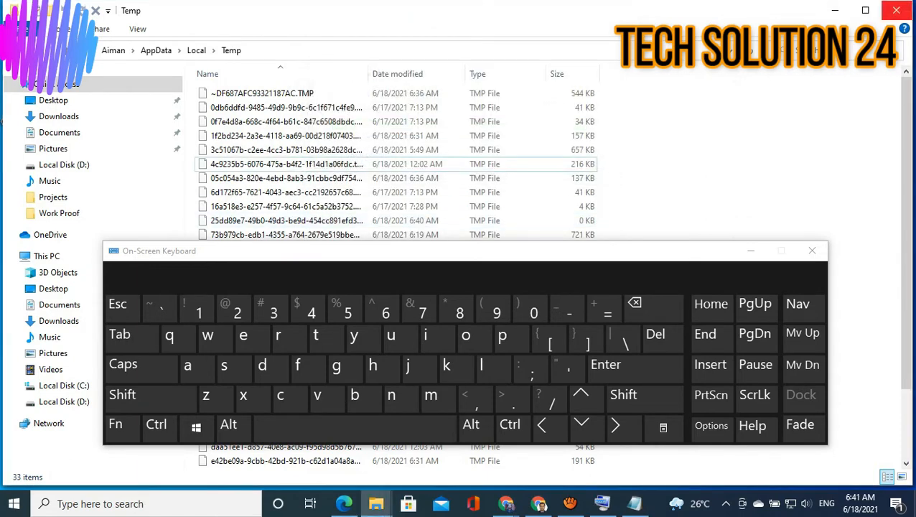
pyautogui.click(895, 10)
pyautogui.click(896, 10)
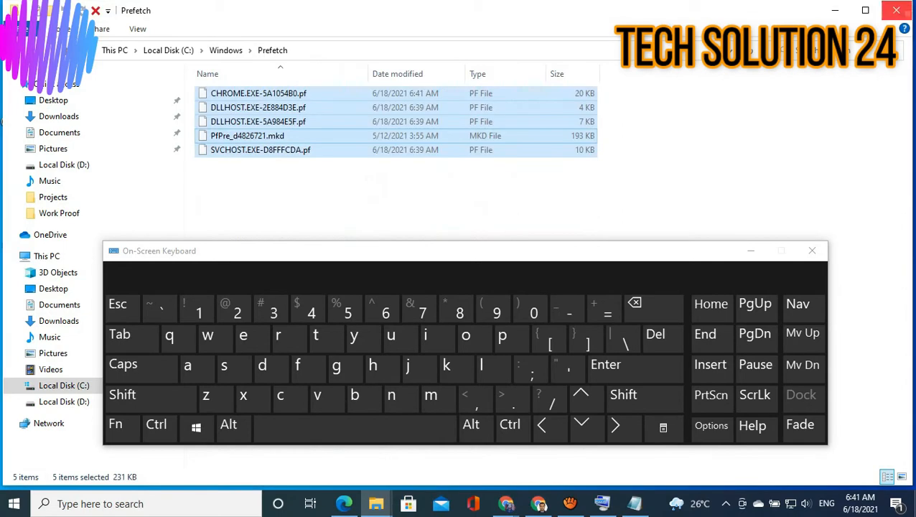
pyautogui.click(896, 10)
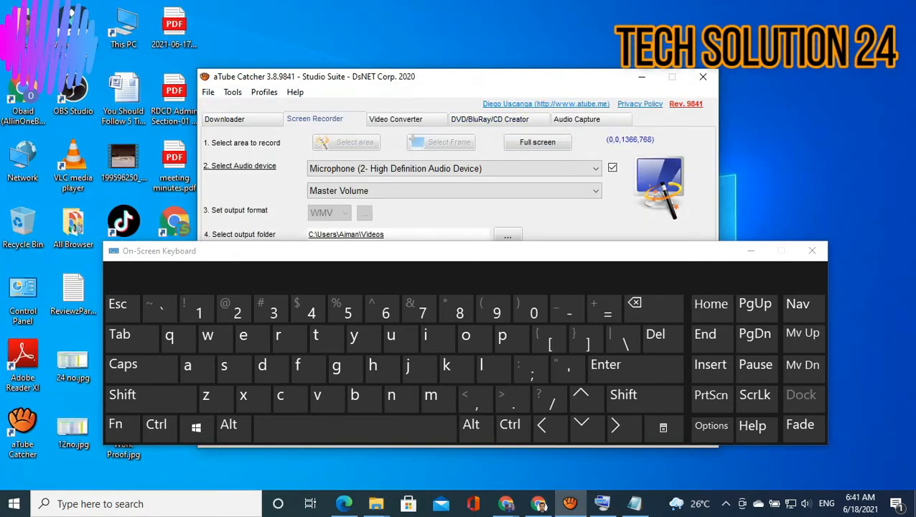
pyautogui.moveTo(467, 77); pyautogui.dragTo(604, 40)
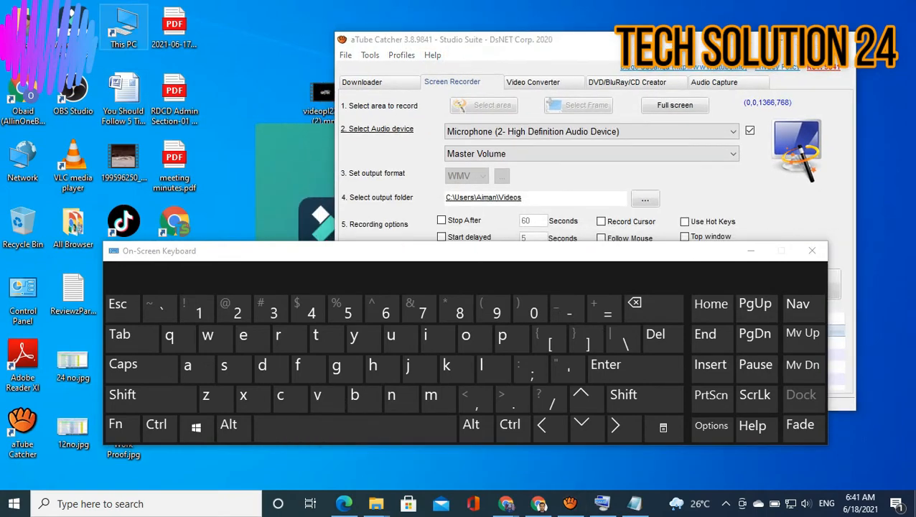
pyautogui.doubleClick(123, 32)
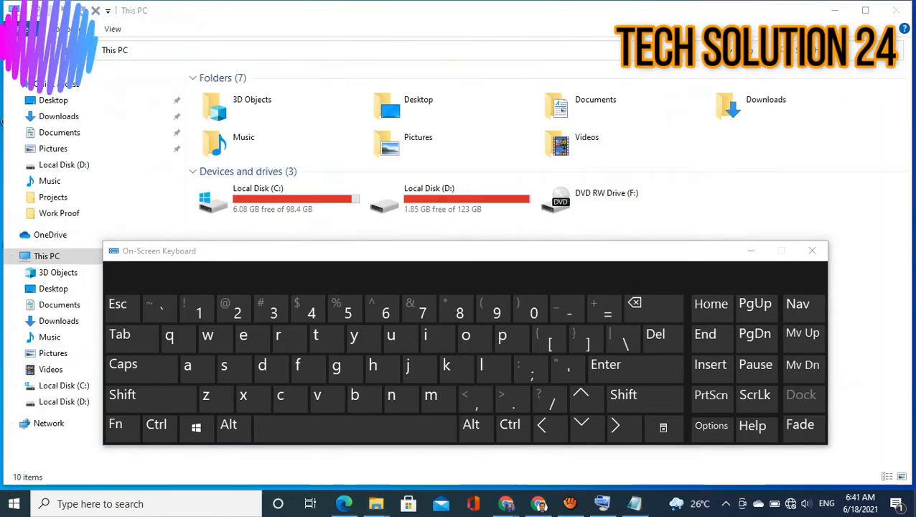
pyautogui.click(896, 11)
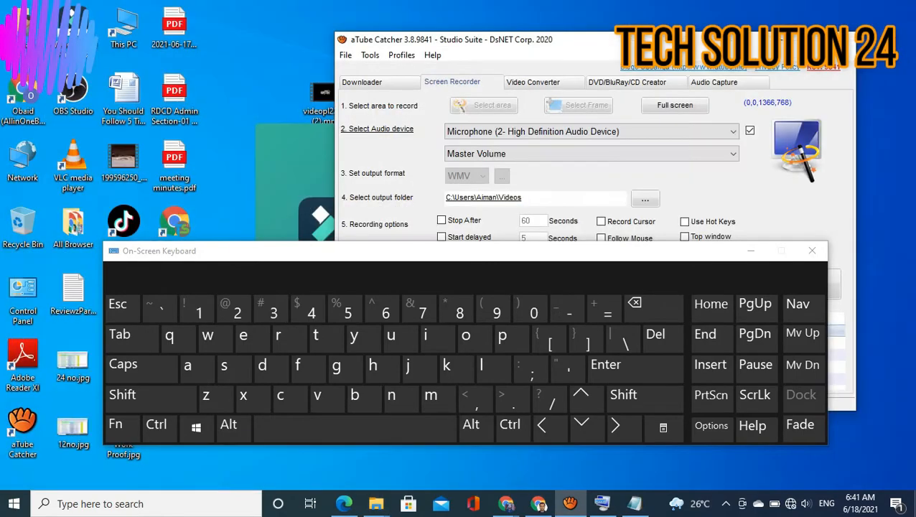
# Open the Desktop folder and move the On-Screen Keyboard lower to uncover the options for This PC
pyautogui.doubleClick(23, 291)
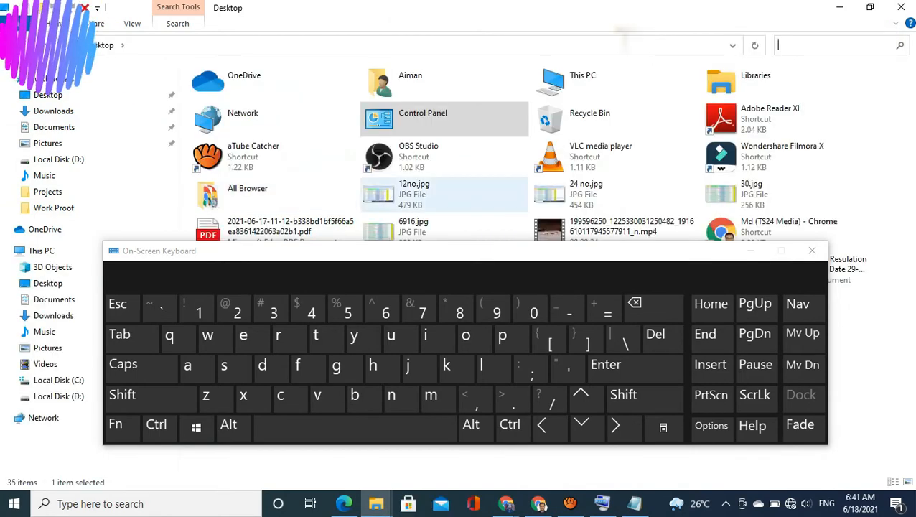
pyautogui.rightClick(557, 81)
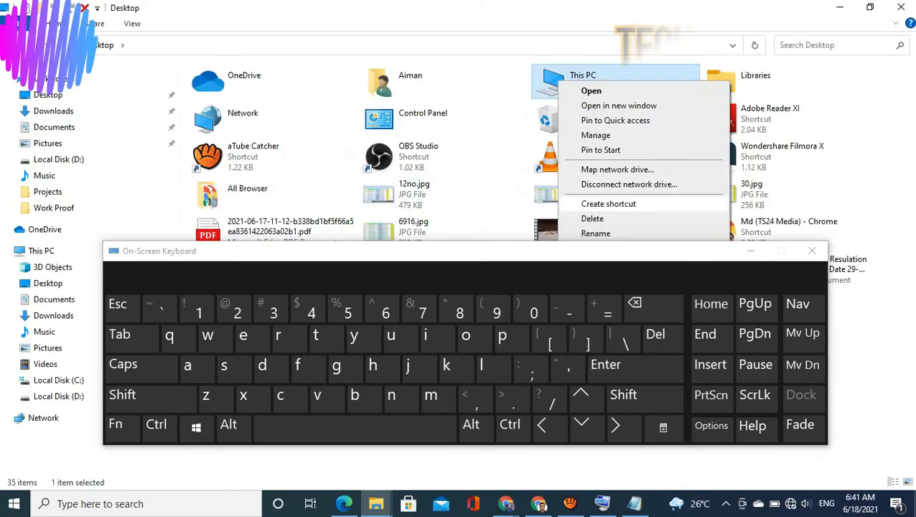
pyautogui.moveTo(619, 251); pyautogui.dragTo(617, 327)
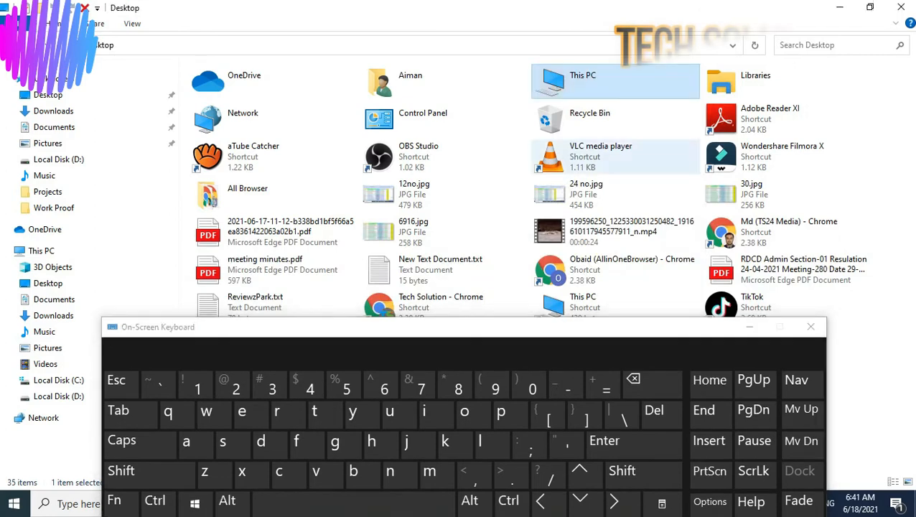
# Open the properties of This PC and minimize the On-Screen Keyboard
pyautogui.rightClick(589, 78)
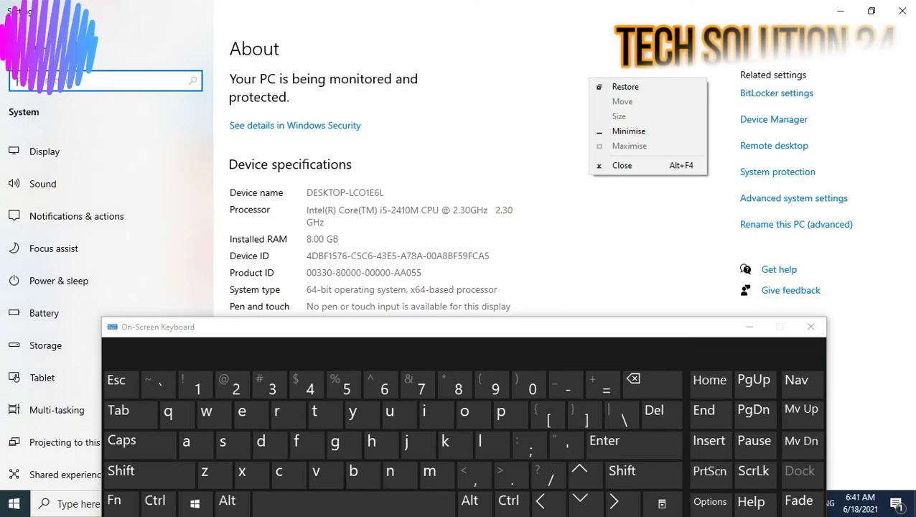
pyautogui.click(902, 11)
pyautogui.rightClick(558, 77)
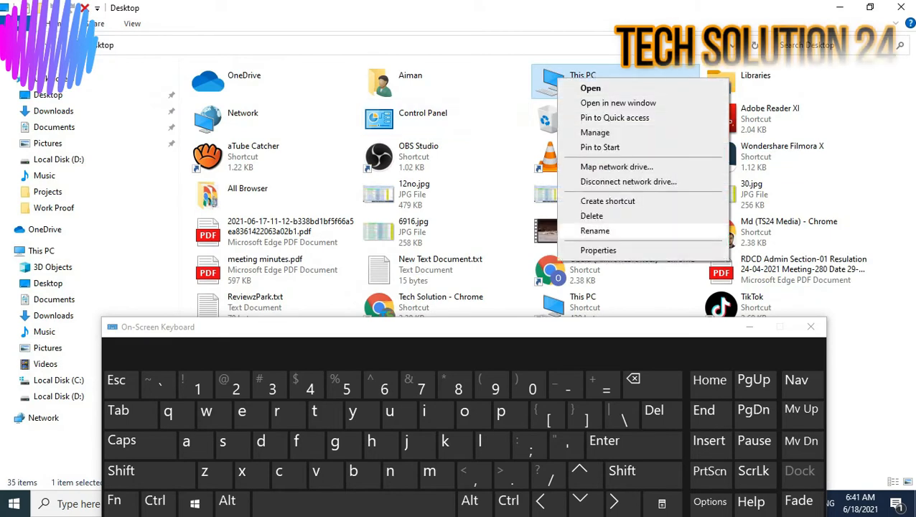
pyautogui.click(598, 249)
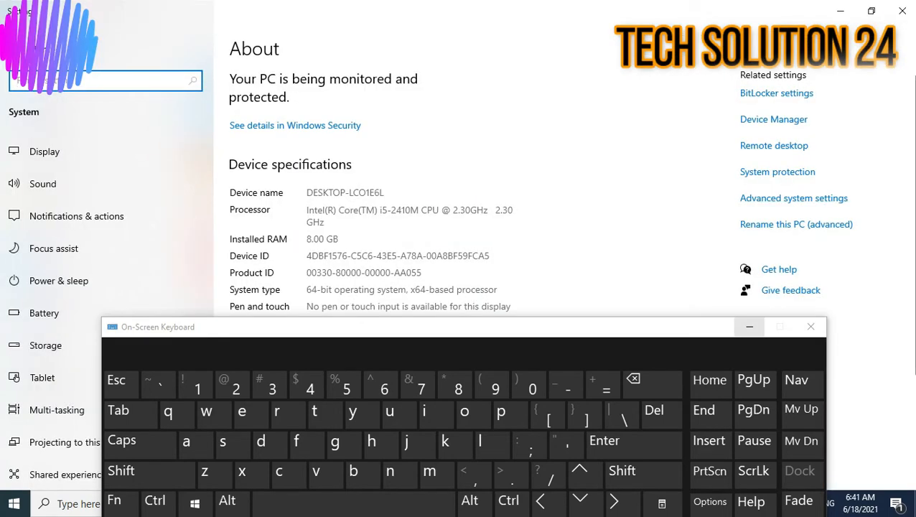
pyautogui.click(750, 326)
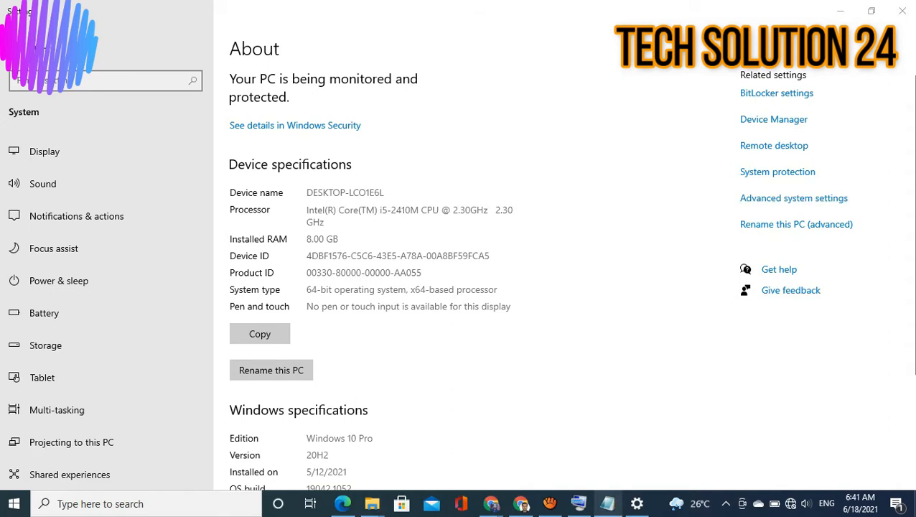
# Add the line "go to advance system setting" below the existing instruction in Notepad
pyautogui.click(607, 503)
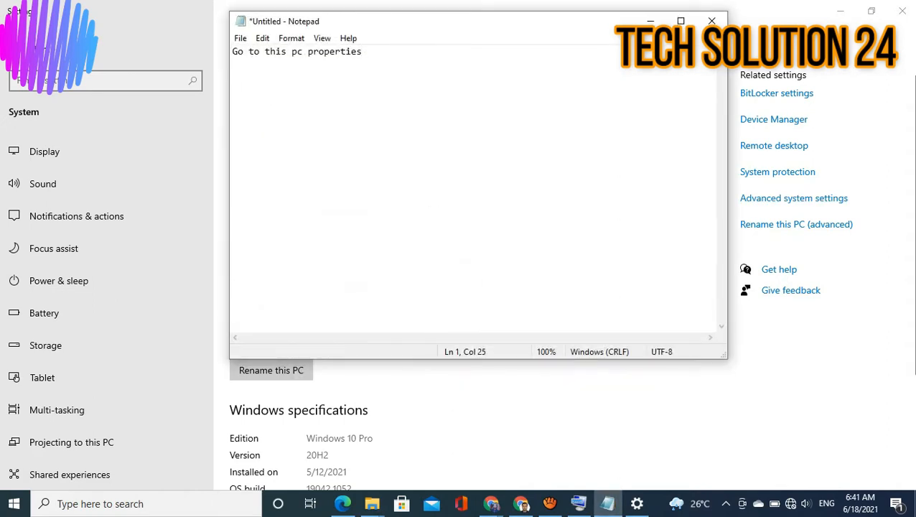
pyautogui.press('Return')
pyautogui.press('Return')
pyautogui.write('go ')
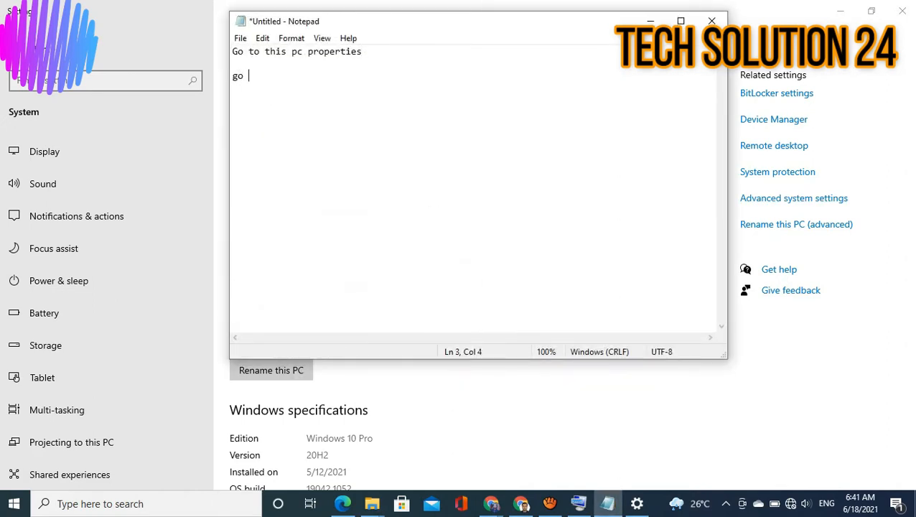
pyautogui.write('to advance syst')
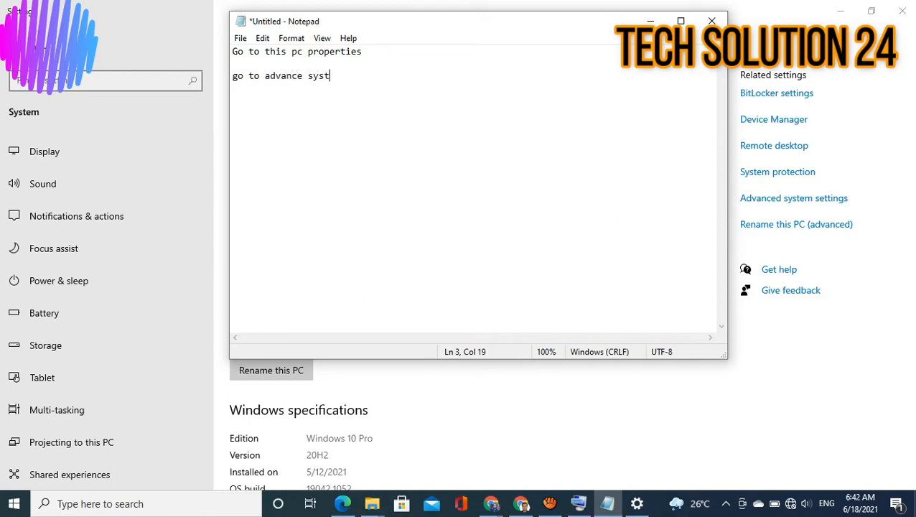
pyautogui.write('em setting')
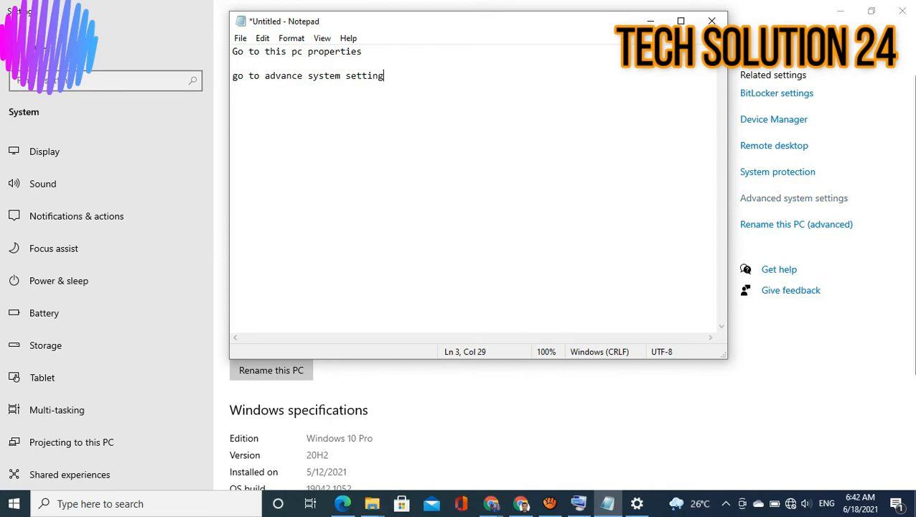
# Open the advanced system settings and move the System Properties dialog over beside the device specifications
pyautogui.click(793, 198)
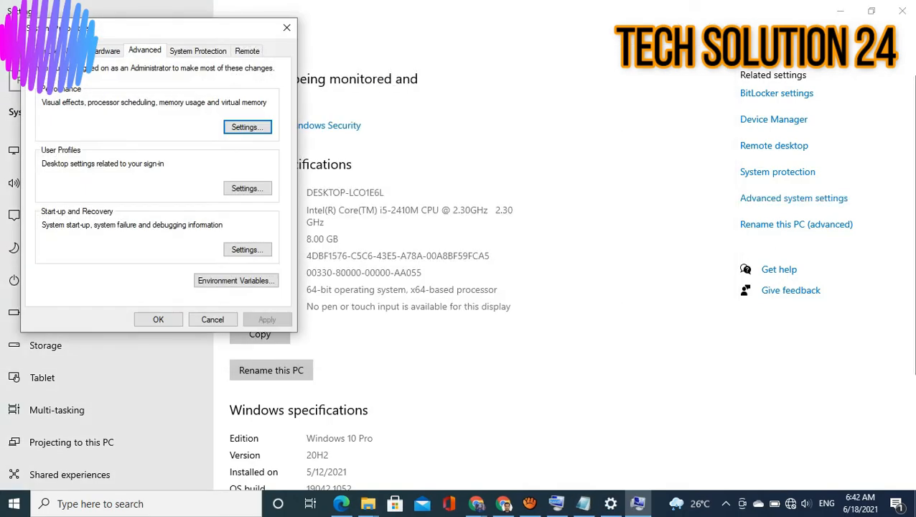
pyautogui.moveTo(158, 28); pyautogui.dragTo(629, 46)
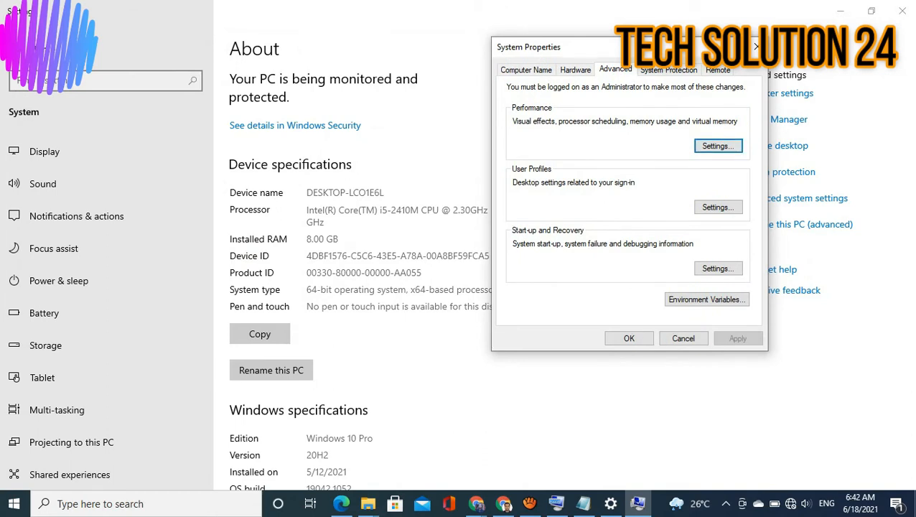
# Add the line "advance tab- performance- setting" to the Notepad instructions and minimize Notepad
pyautogui.click(584, 503)
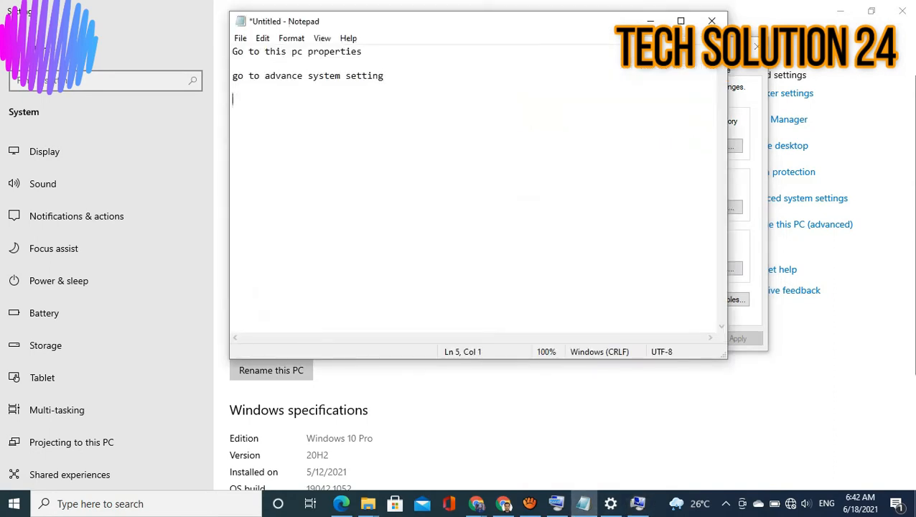
pyautogui.write('advance ')
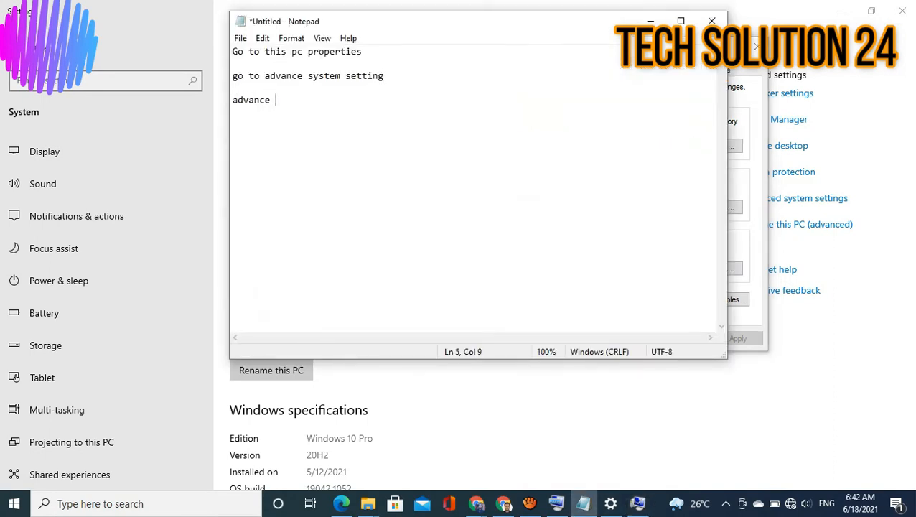
pyautogui.write('tab- s')
pyautogui.press('BackSpace')
pyautogui.write('performance- ')
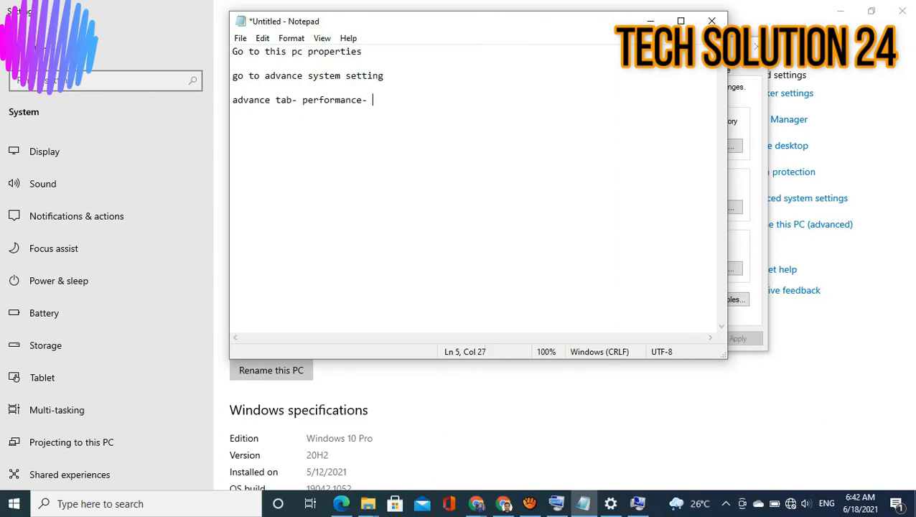
pyautogui.write('setting')
pyautogui.click(650, 21)
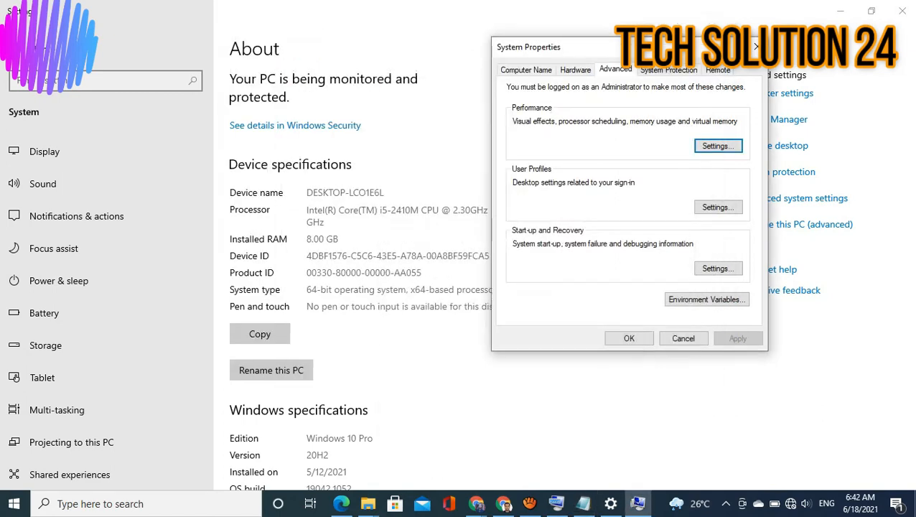
# Open the Performance settings and choose "Adjust for best performance" for the visual effects
pyautogui.click(718, 146)
pyautogui.moveTo(650, 88); pyautogui.dragTo(540, 29)
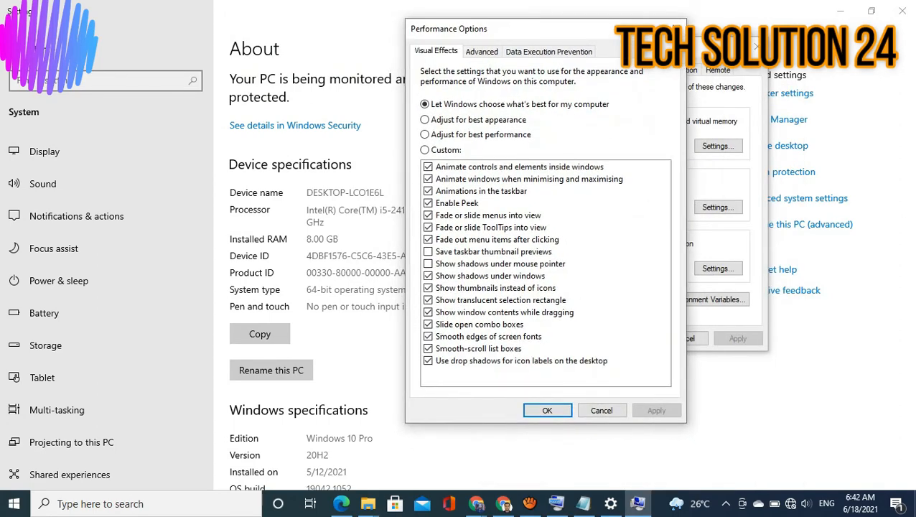
pyautogui.click(426, 135)
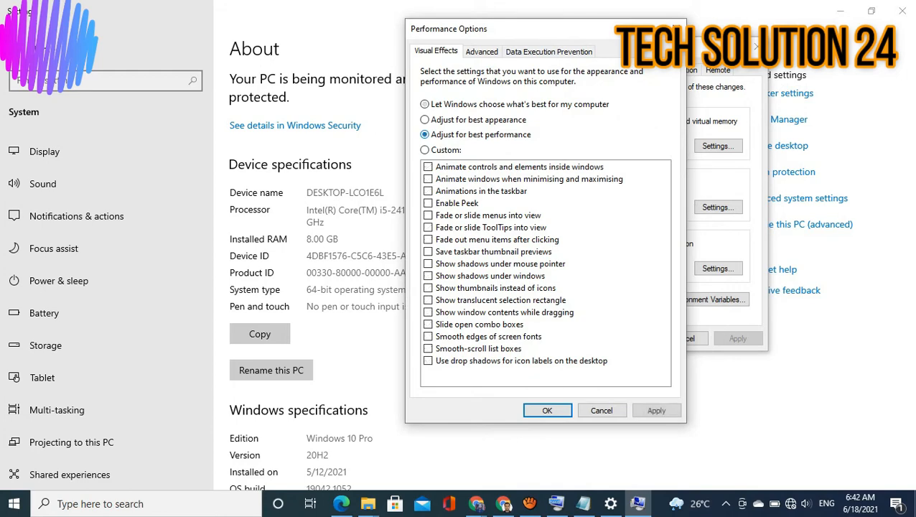
# Add the line "click adjust for best performance" to the Notepad instructions and minimize Notepad
pyautogui.click(584, 504)
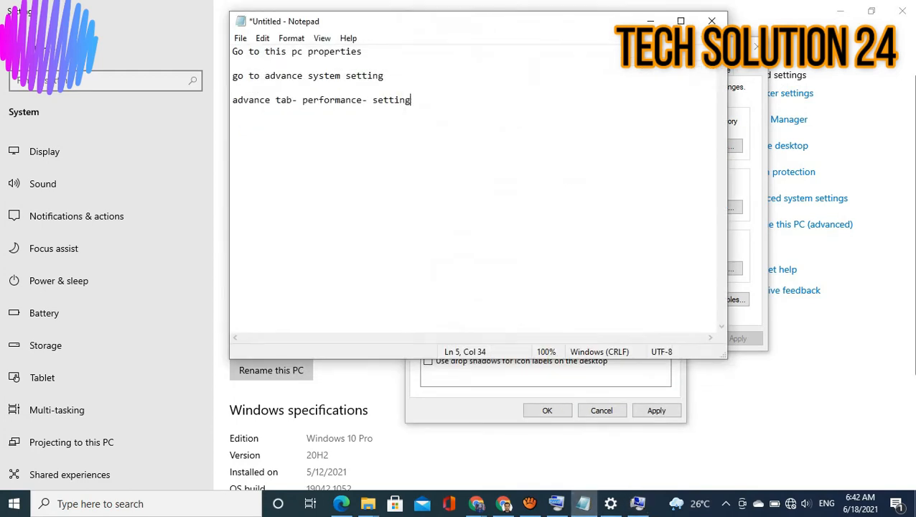
pyautogui.press('Return')
pyautogui.press('Return')
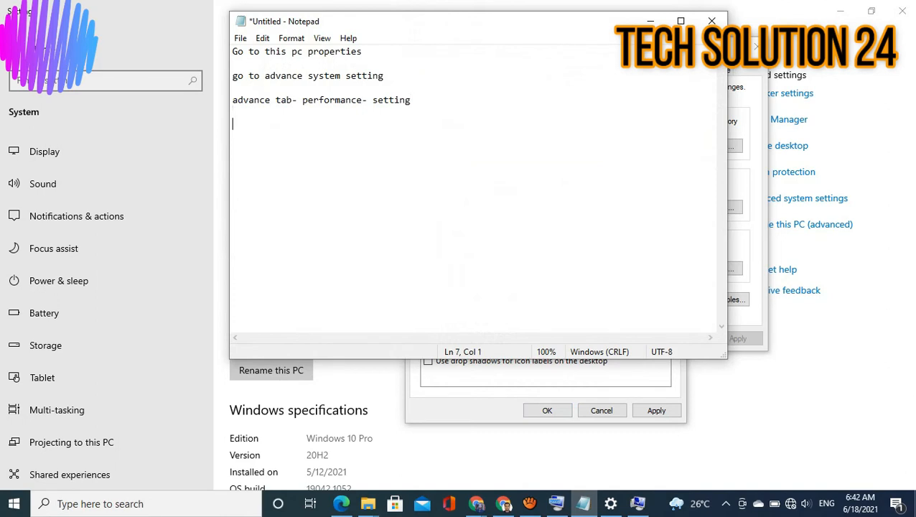
pyautogui.write('click adjust f')
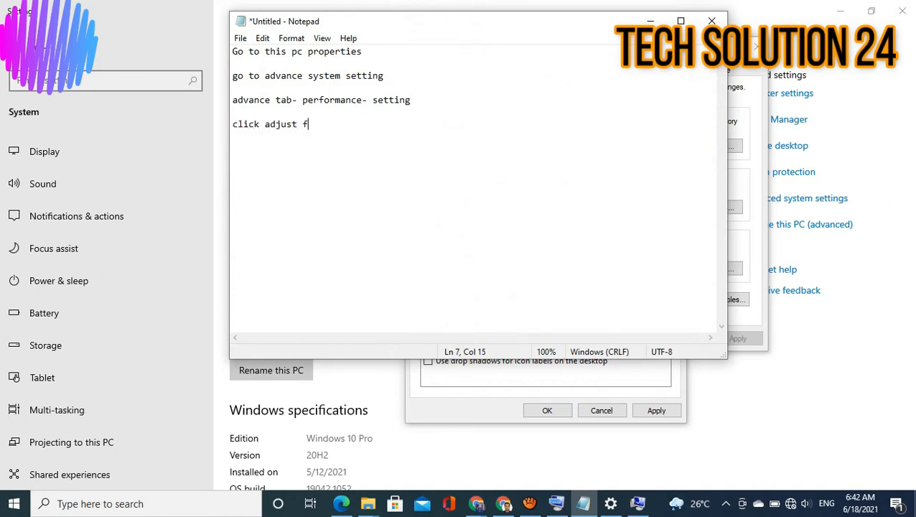
pyautogui.write('or best performance')
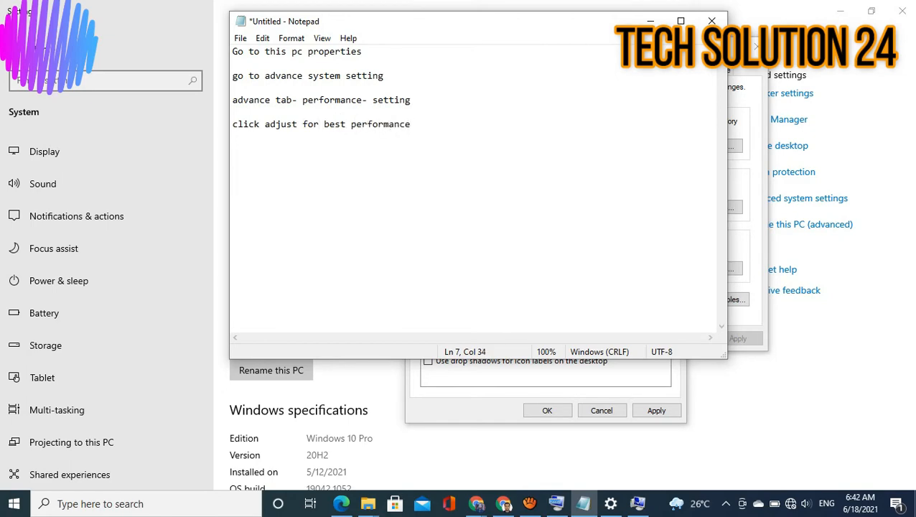
pyautogui.click(649, 20)
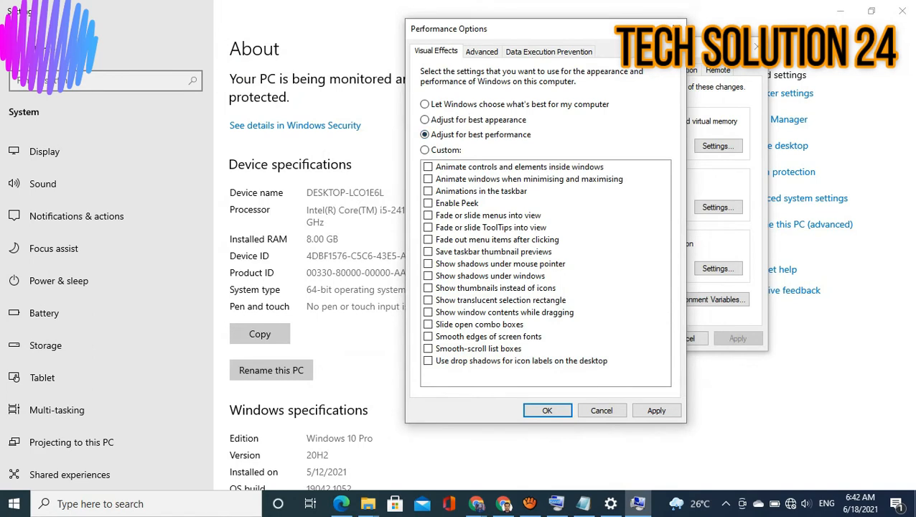
# Enable "Show thumbnails instead of icons" and add the line "click on show thumbnails" to the Notepad instructions
pyautogui.click(429, 288)
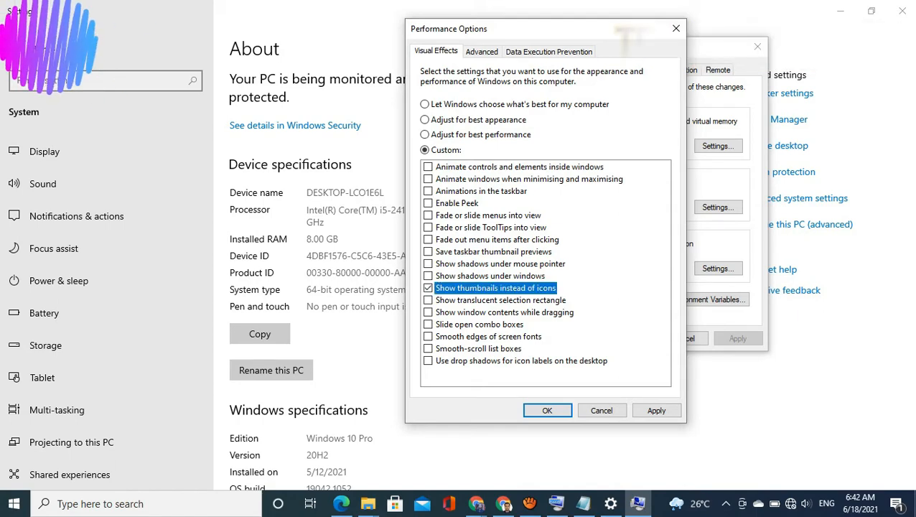
pyautogui.click(582, 504)
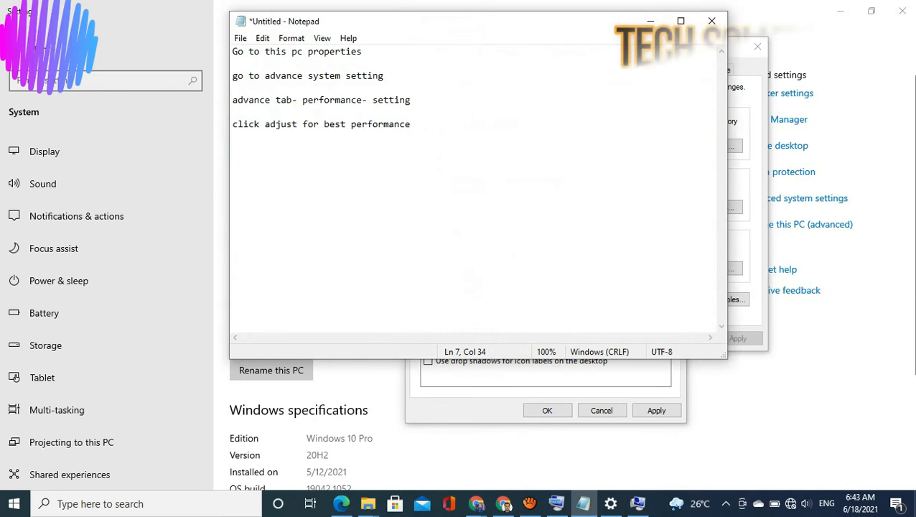
pyautogui.press('Return')
pyautogui.press('Return')
pyautogui.write('click on ')
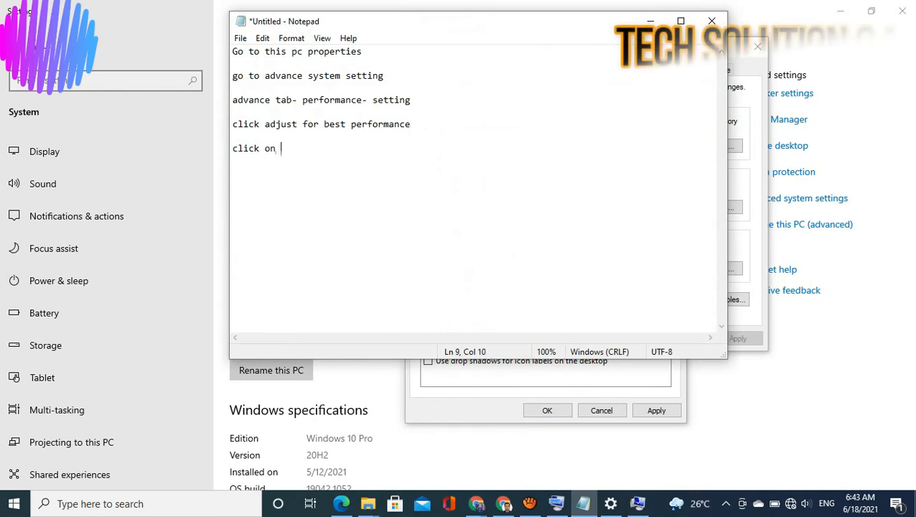
pyautogui.write('show th')
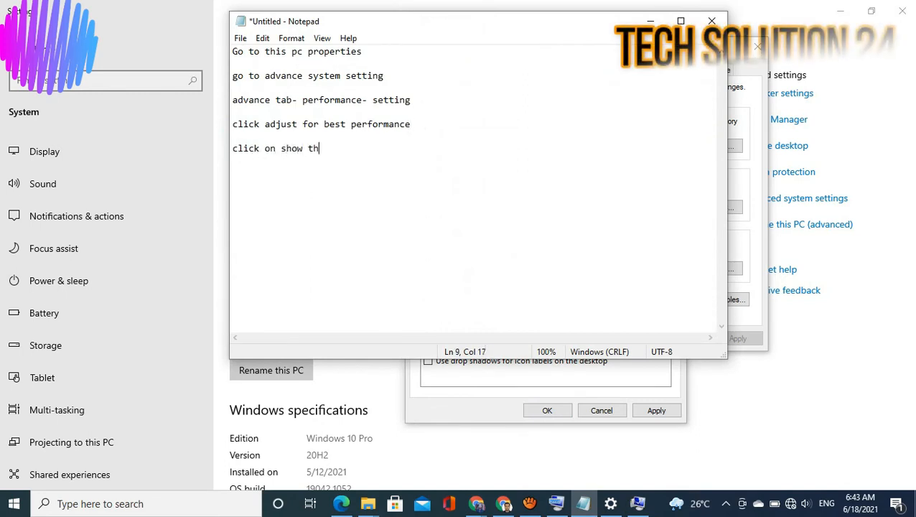
pyautogui.write('umbnails')
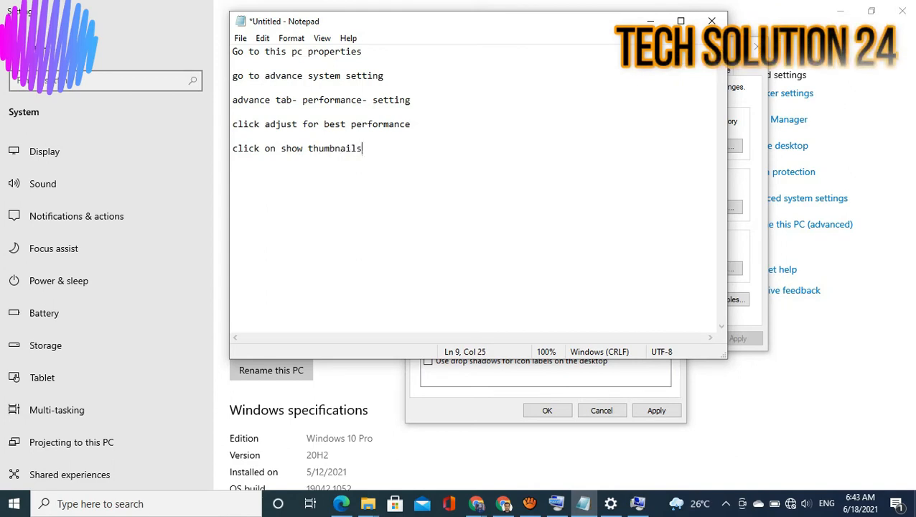
# Add the line "press ok" to the Notepad instructions, minimize Notepad and accept the Performance Options changes
pyautogui.press('Return')
pyautogui.press('Return')
pyautogui.write('pre')
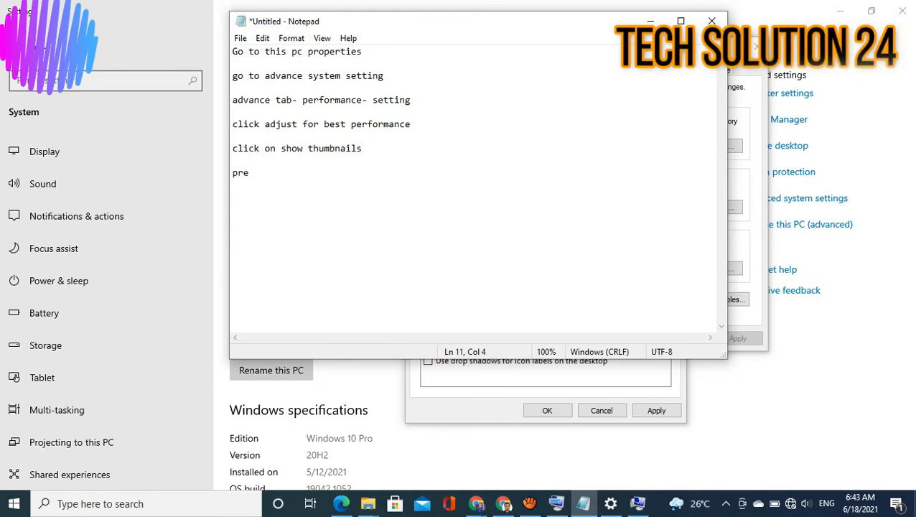
pyautogui.write('ss ok')
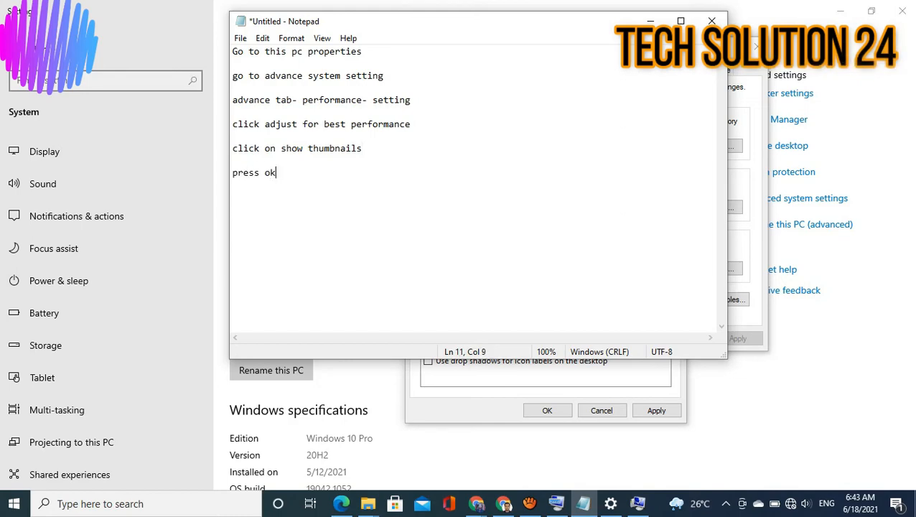
pyautogui.click(649, 20)
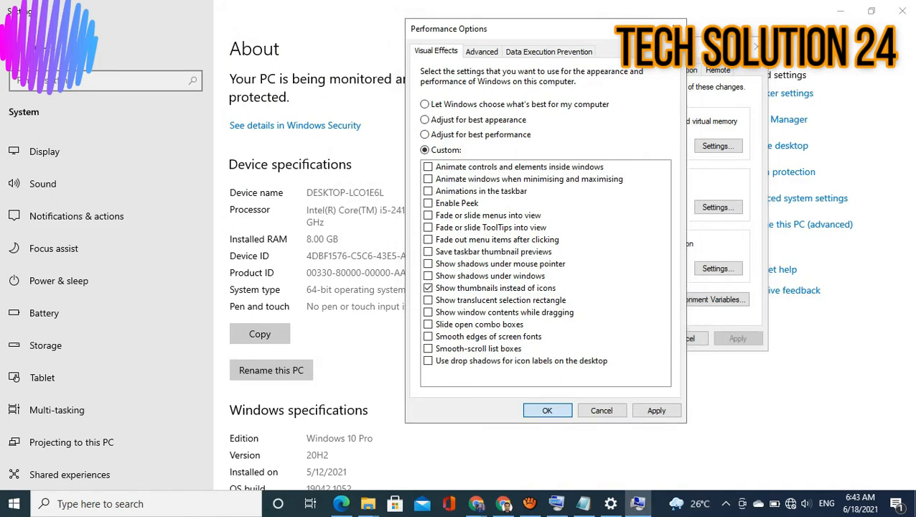
pyautogui.click(547, 410)
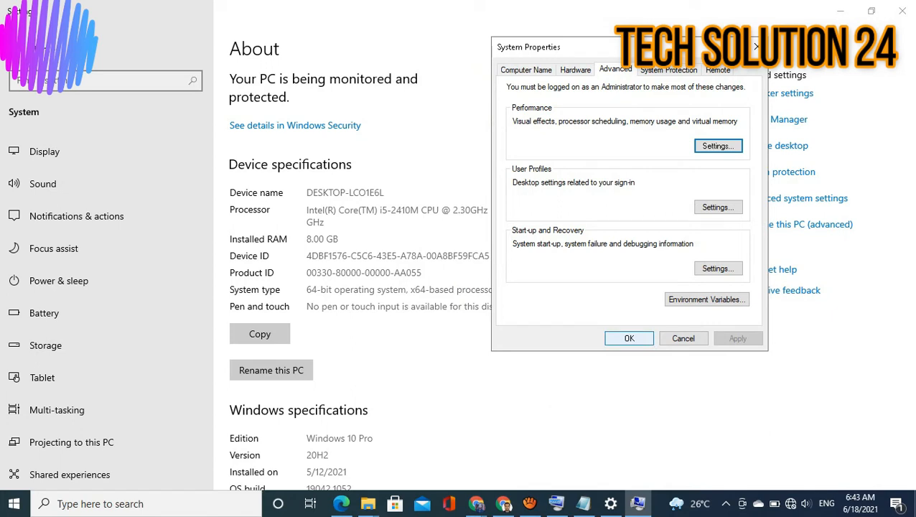
# Bring Notepad back and add the line "your computer will be faster" to the instructions
pyautogui.click(582, 503)
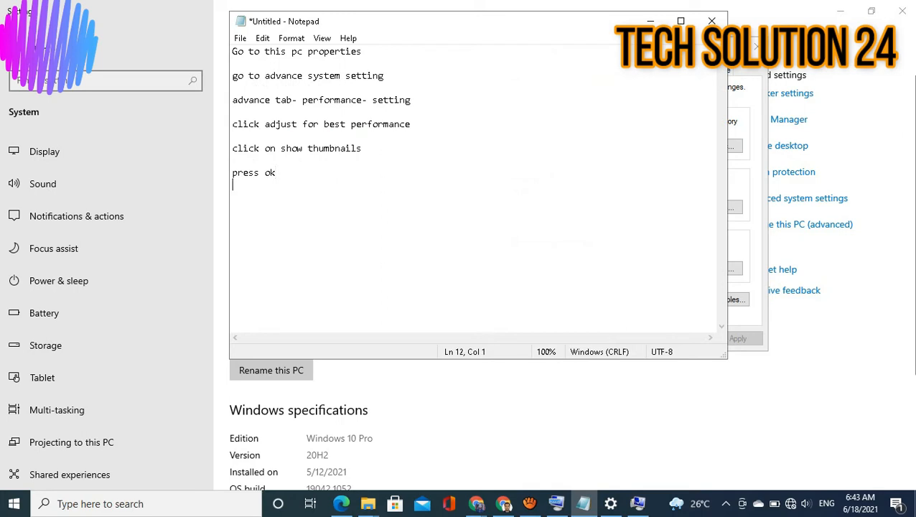
pyautogui.press('Return')
pyautogui.write('your co')
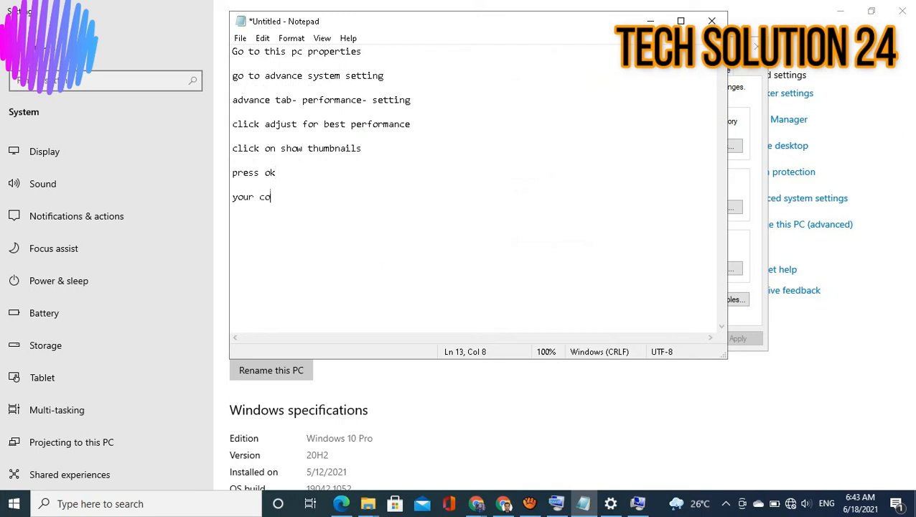
pyautogui.write('mputer will be fas')
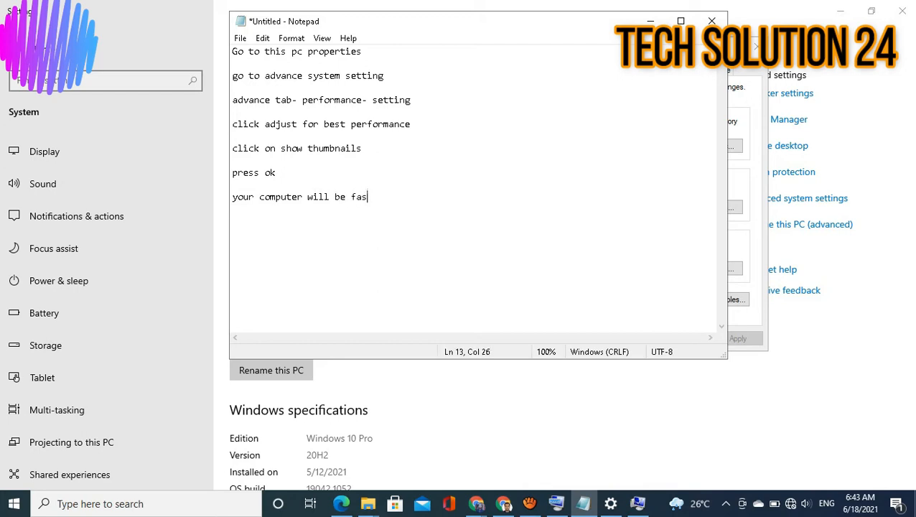
pyautogui.write('ter')
# Delete all Notepad text following "go to" on the second instruction line, and arrange Notepad and System Properties side by side
pyautogui.moveTo(384, 197); pyautogui.dragTo(265, 76)
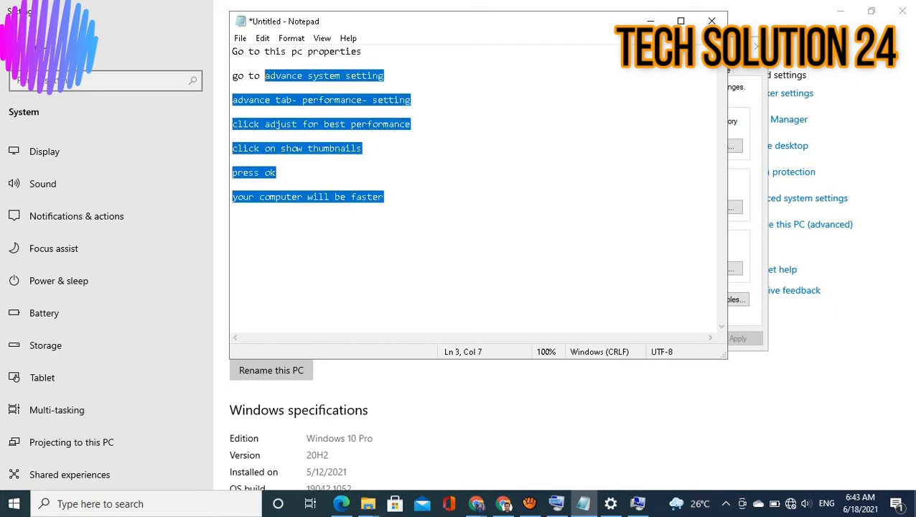
pyautogui.press('BackSpace')
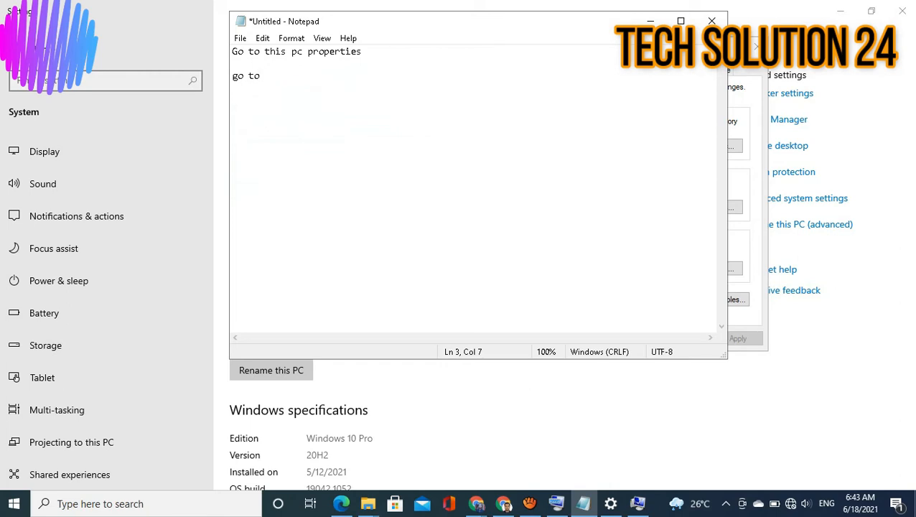
pyautogui.moveTo(359, 21); pyautogui.dragTo(136, 23)
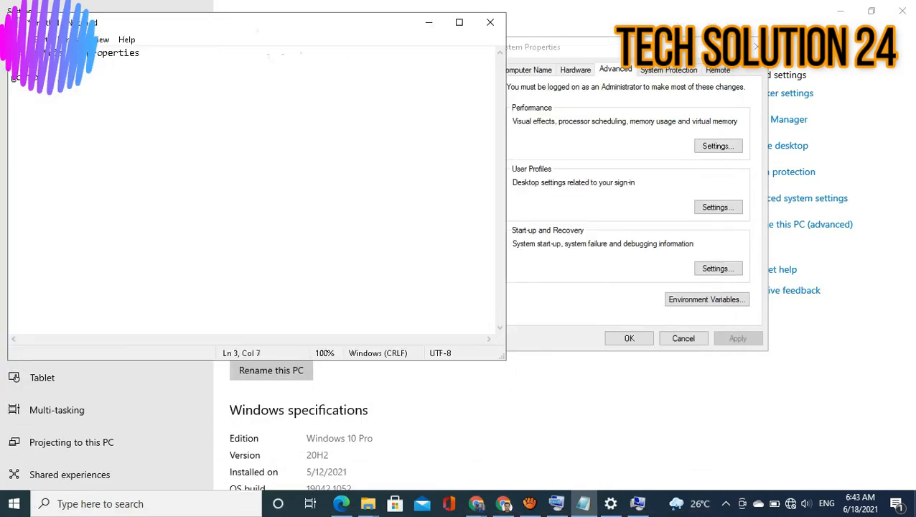
pyautogui.moveTo(657, 46); pyautogui.dragTo(685, 47)
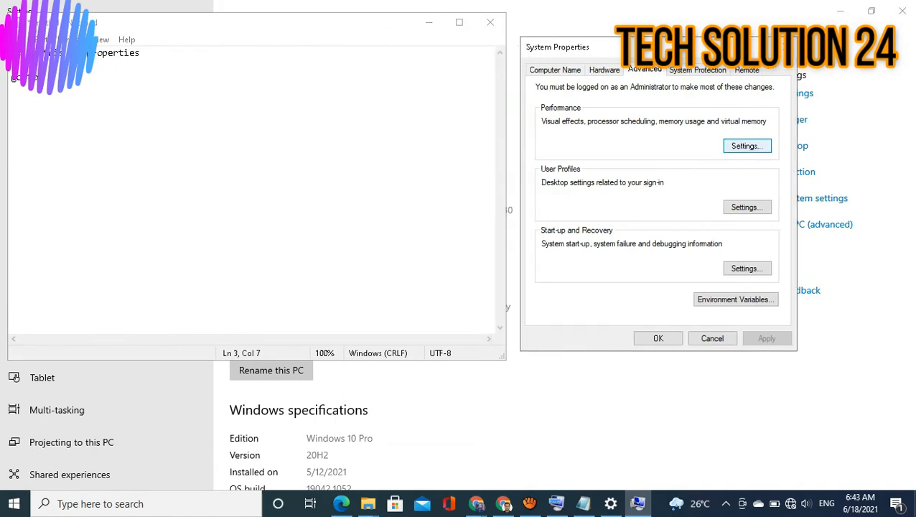
# View the advanced performance options for processor scheduling and virtual memory, and close Performance Options
pyautogui.click(746, 145)
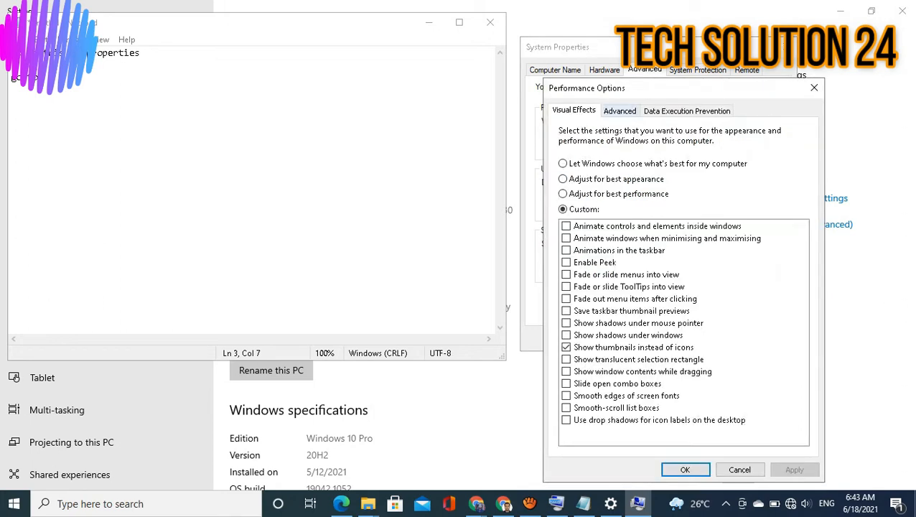
pyautogui.click(619, 111)
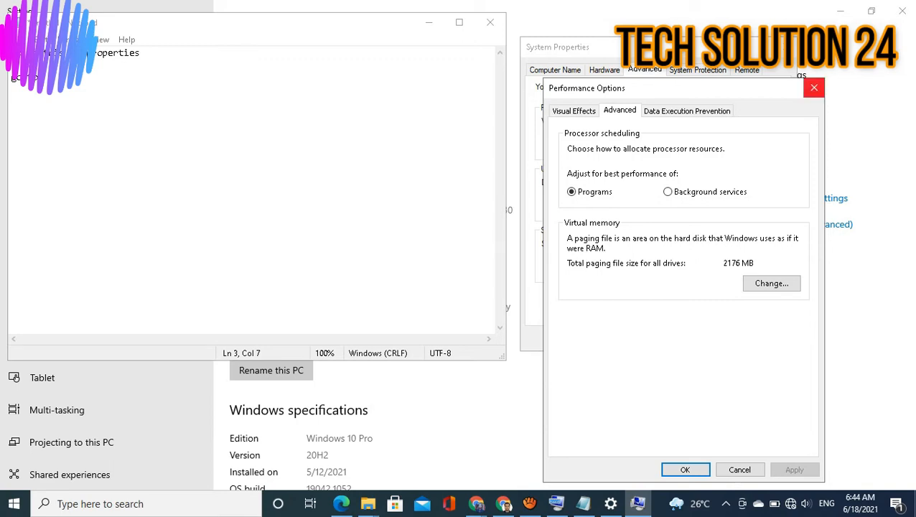
pyautogui.click(813, 88)
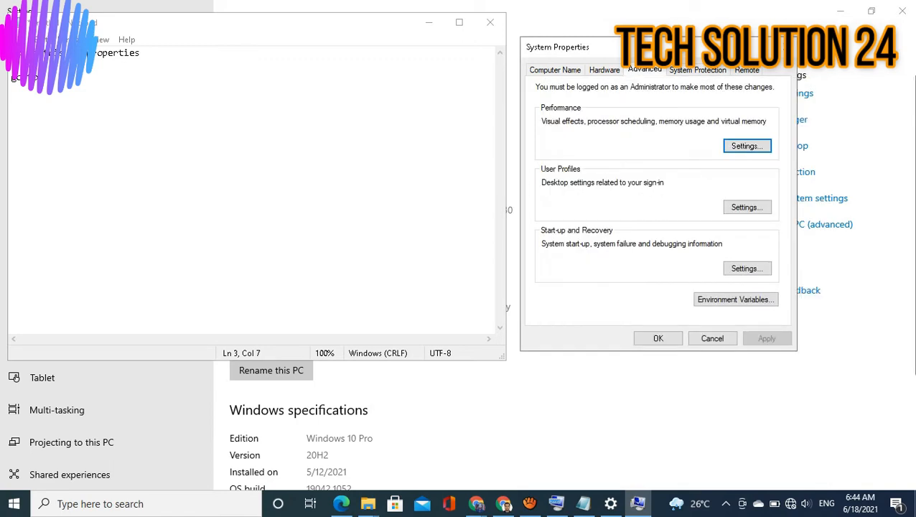
# Complete the "go to" line in Notepad with "Advanced - Performance _ Setting" and start a new line below
pyautogui.click(181, 208)
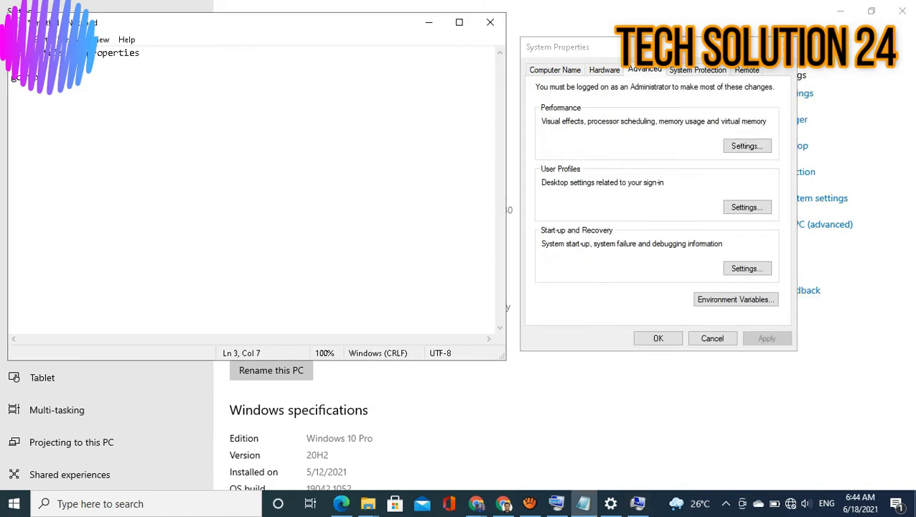
pyautogui.write('Advanced - Performance ')
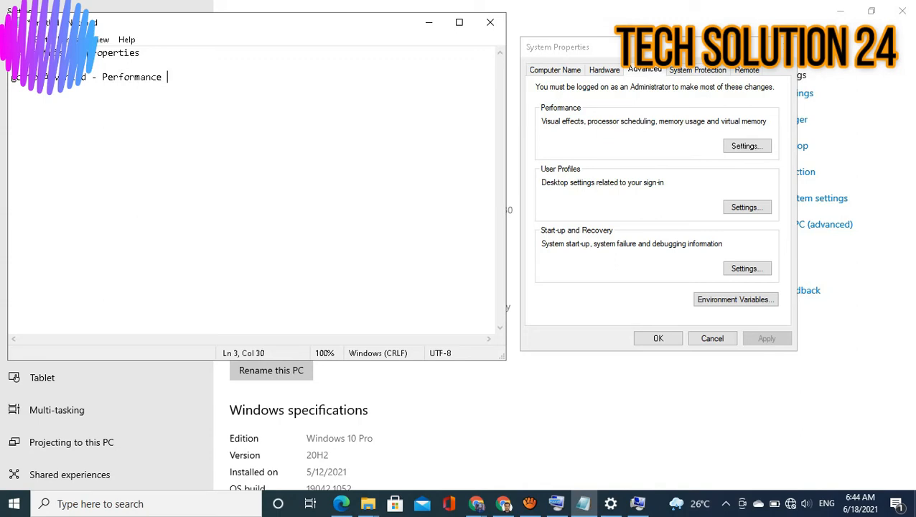
pyautogui.write('_ Setting')
pyautogui.press('Return')
pyautogui.press('Return')
# Open the Performance settings and add the line "Again advance" to the Notepad instructions
pyautogui.click(746, 146)
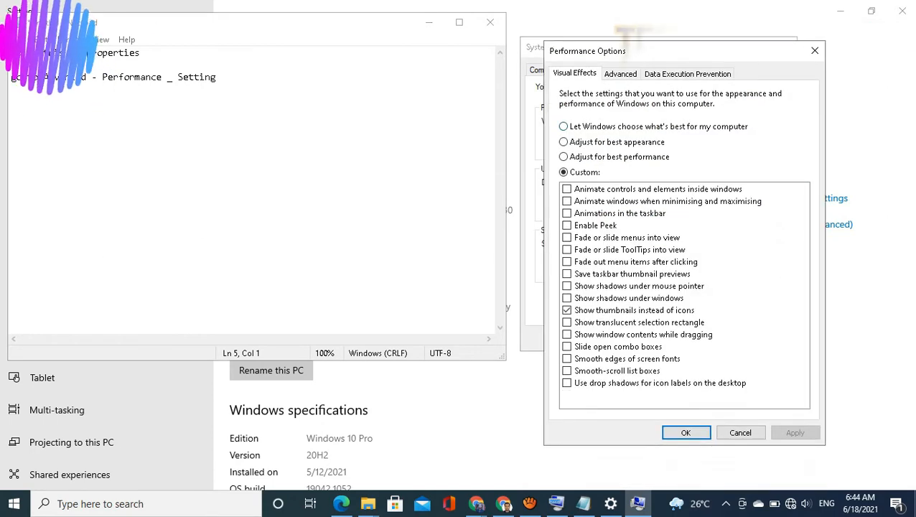
pyautogui.click(12, 64)
pyautogui.click(216, 77)
pyautogui.press('Down')
pyautogui.press('Down')
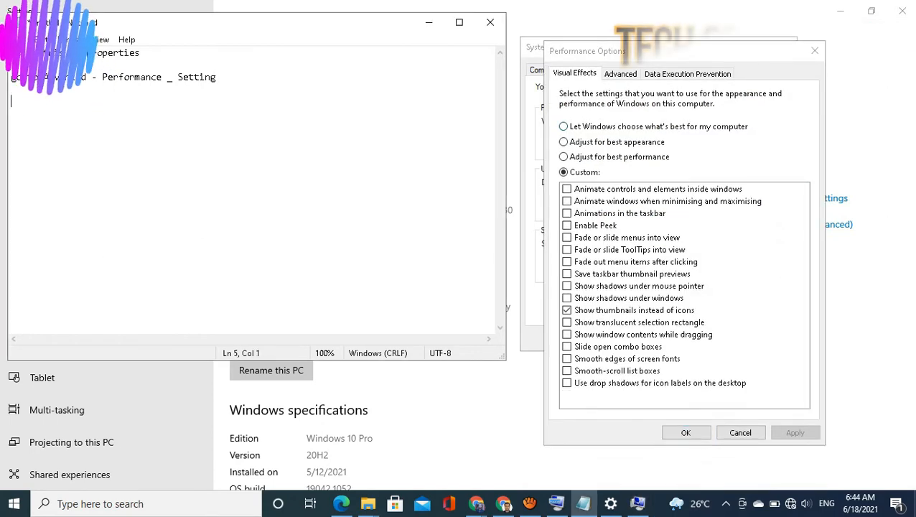
pyautogui.write('Again a')
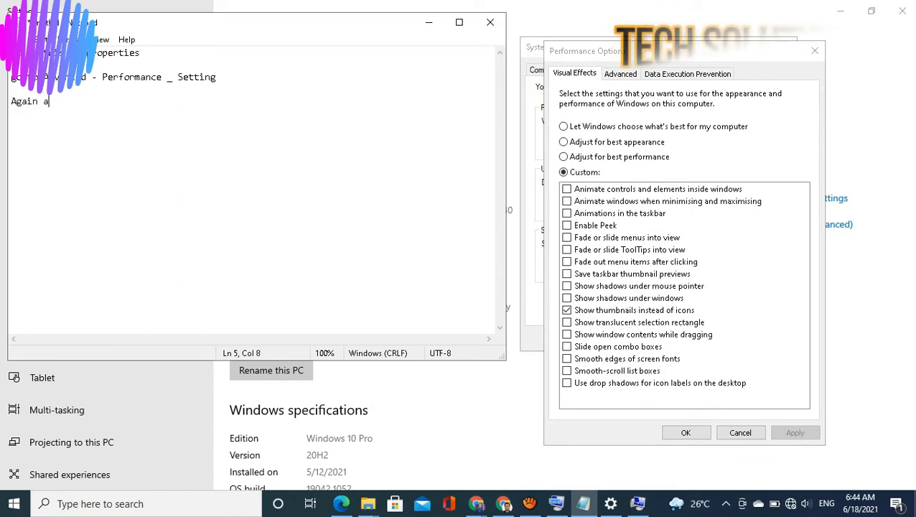
pyautogui.write('dvance')
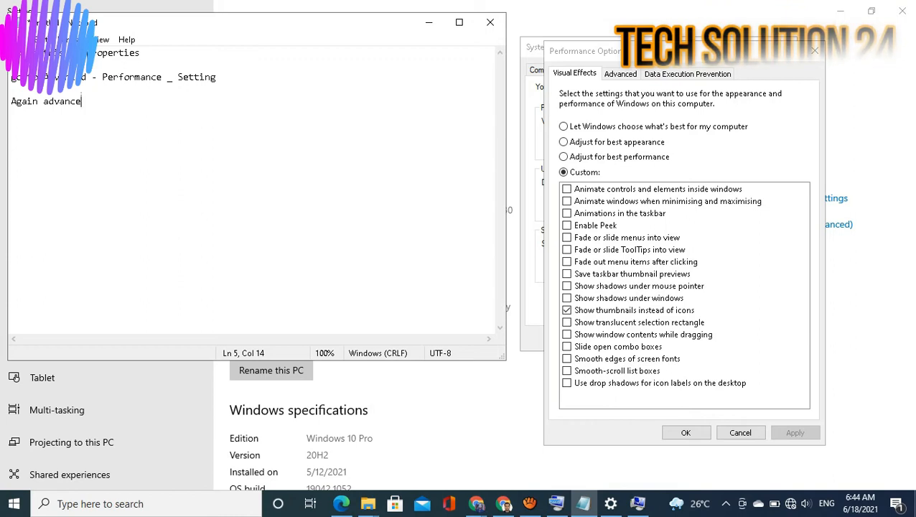
# Insert "click on" before "advance" in the last Notepad line
pyautogui.press('Left')
pyautogui.press('Left')
pyautogui.press('Left')
pyautogui.press('Left')
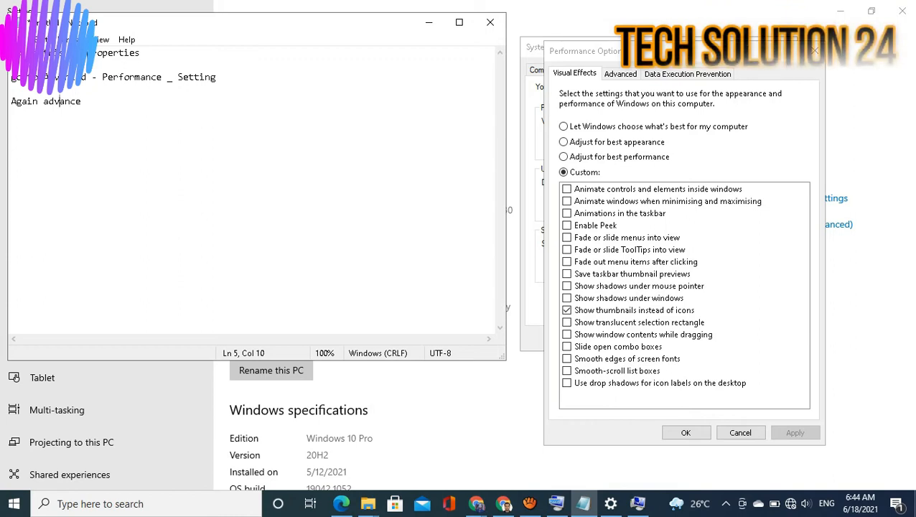
pyautogui.press('Left')
pyautogui.press('Left')
pyautogui.press('Left')
pyautogui.write('click')
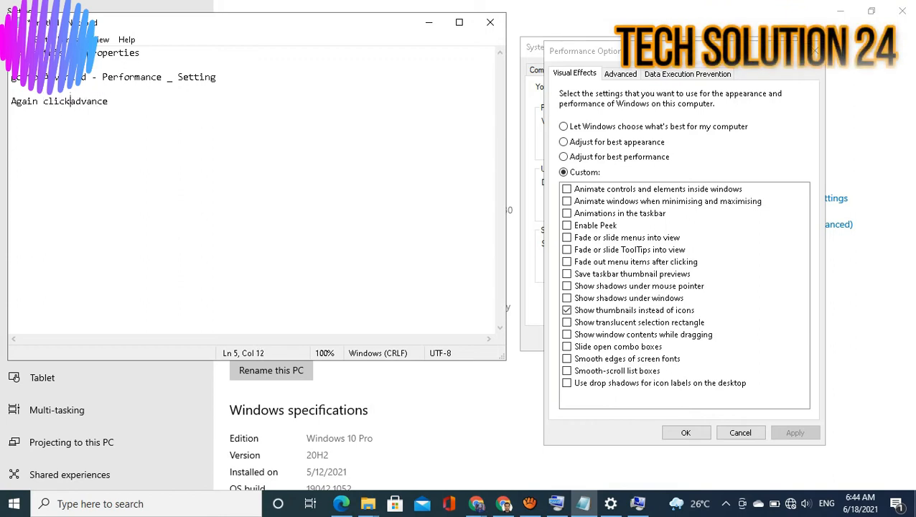
pyautogui.write(' on')
# Append "tab" to the line so it reads "Again click on advance tab", and leave a blank line below
pyautogui.press('End')
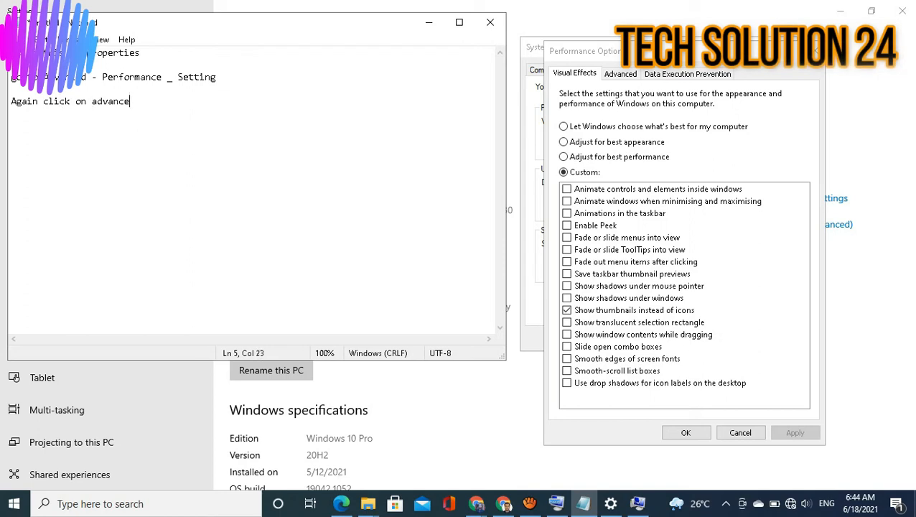
pyautogui.write('tab')
pyautogui.press('Left')
pyautogui.press('Left')
pyautogui.press('Left')
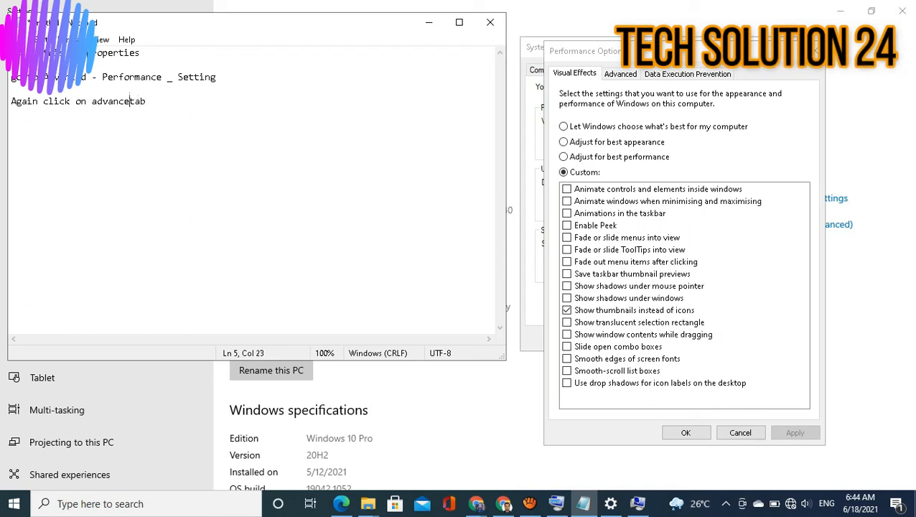
pyautogui.press('End')
pyautogui.press('Return')
pyautogui.press('Return')
# Show the advanced performance options and add the line "In vertual memory option" to the Notepad instructions
pyautogui.click(620, 74)
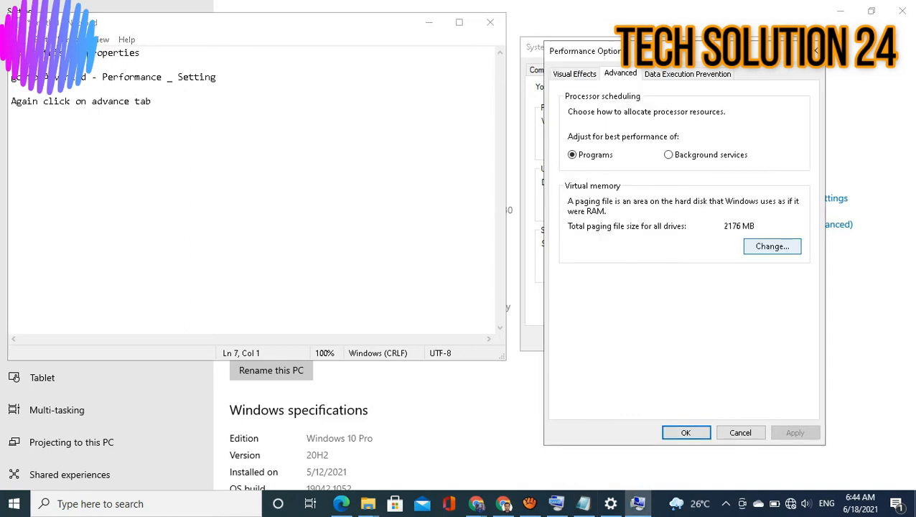
pyautogui.click(153, 101)
pyautogui.press('Return')
pyautogui.press('Return')
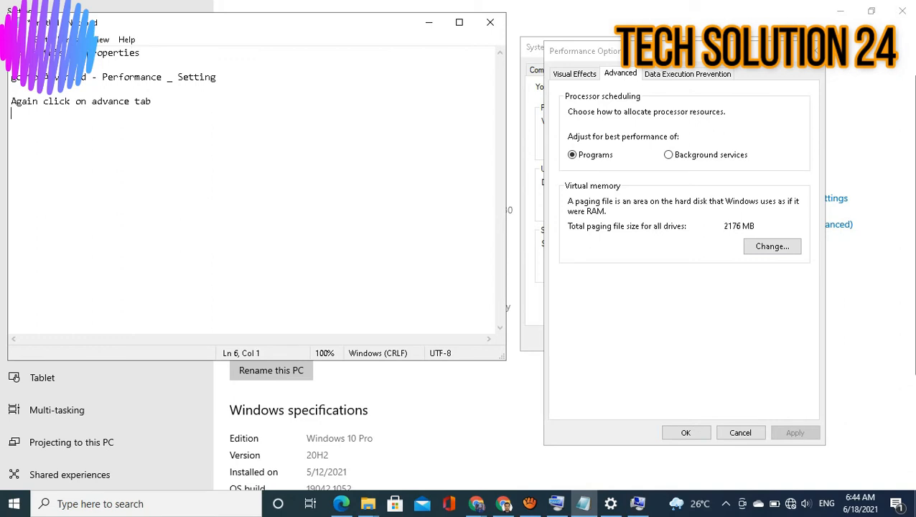
pyautogui.write('In vertua')
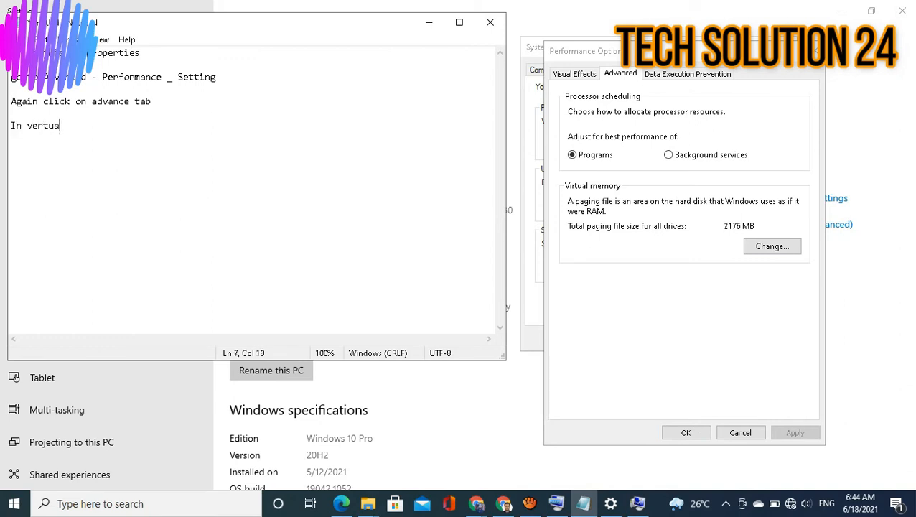
pyautogui.write('l memory option')
# Add the line "click on change" to the Notepad instructions and open the Virtual Memory settings
pyautogui.press('Return')
pyautogui.press('Return')
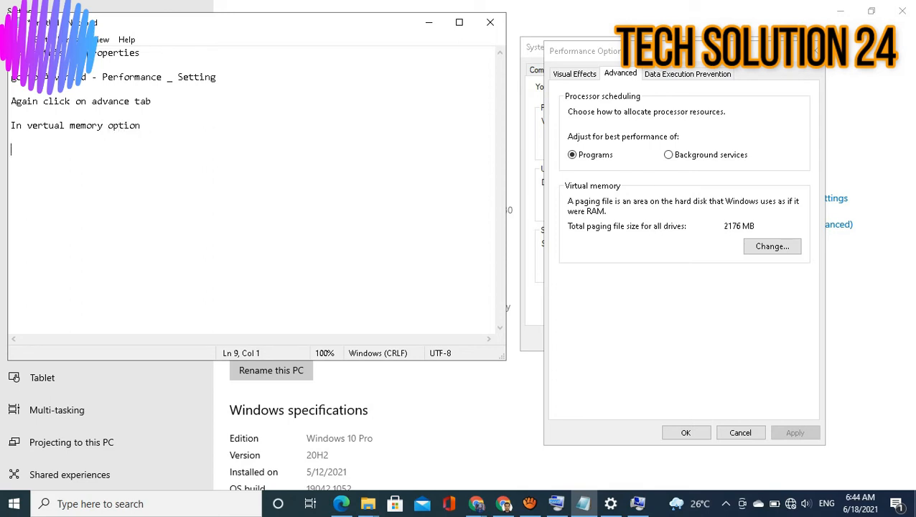
pyautogui.write('click on change')
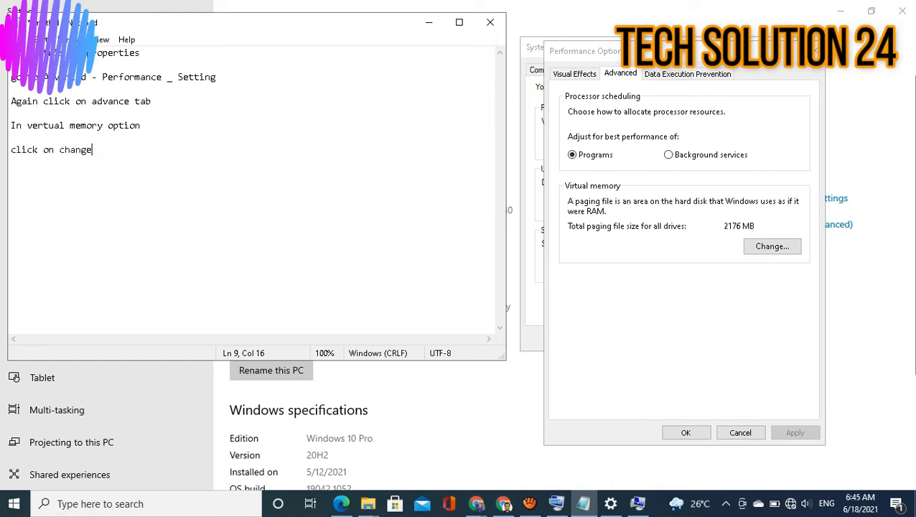
pyautogui.click(771, 246)
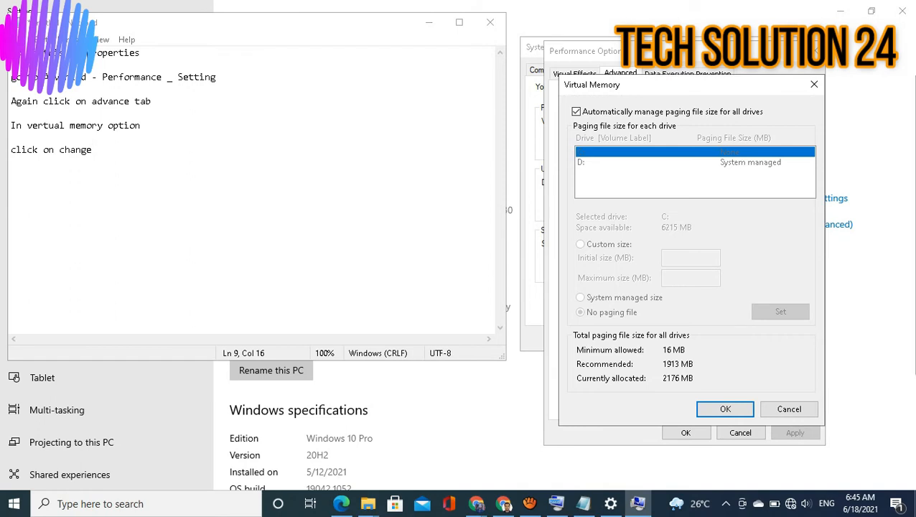
# Return to Notepad and add the line "Uncheck the automatically manage option" to the instructions
pyautogui.hotkey('alt', 'Tab')
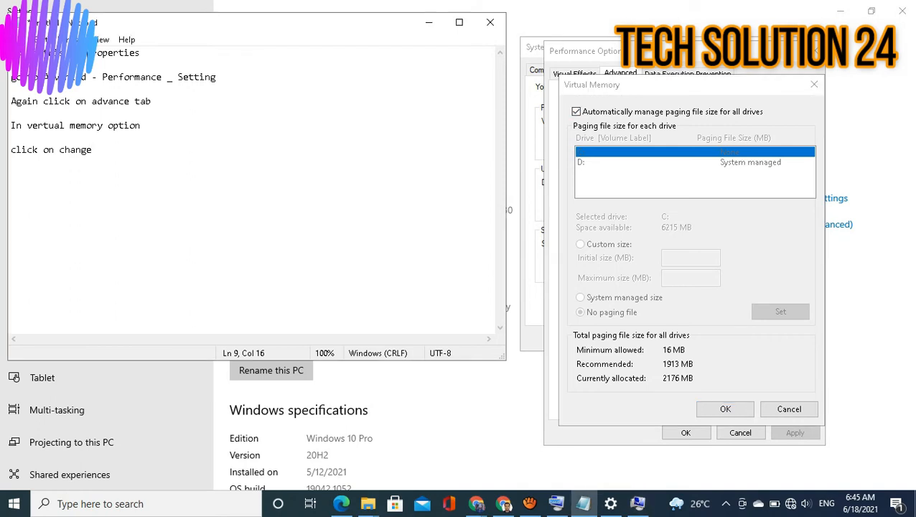
pyautogui.press('Return')
pyautogui.press('Return')
pyautogui.write('Uncheck th')
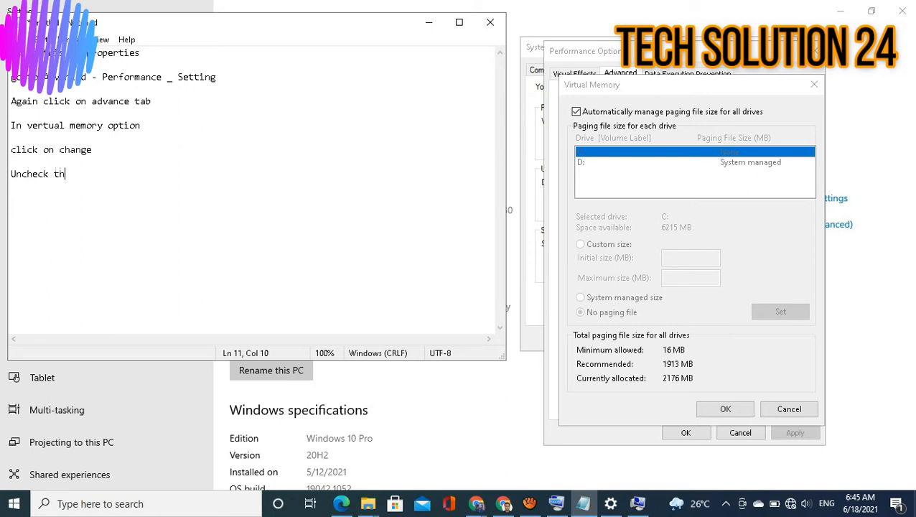
pyautogui.write('e automatically')
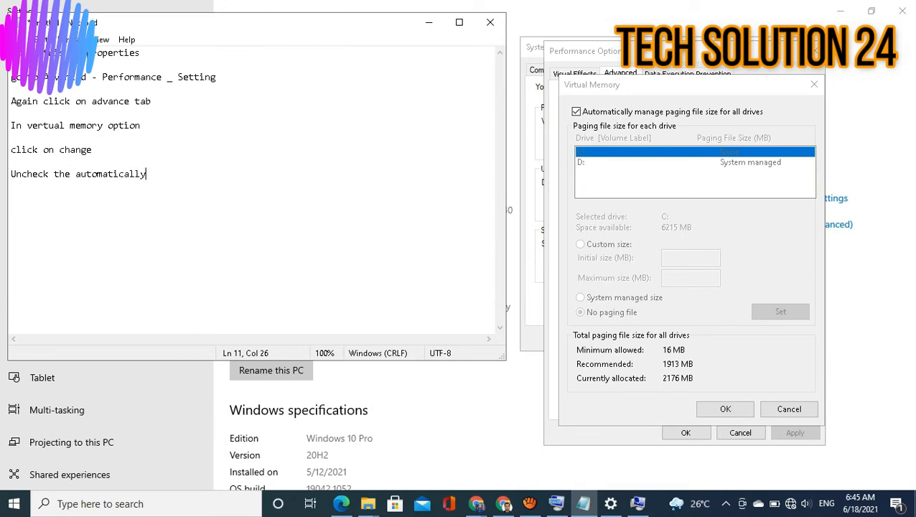
pyautogui.write(' manage option')
# Add the line "give memory size like this" to the Notepad instructions
pyautogui.press('Return')
pyautogui.write('g')
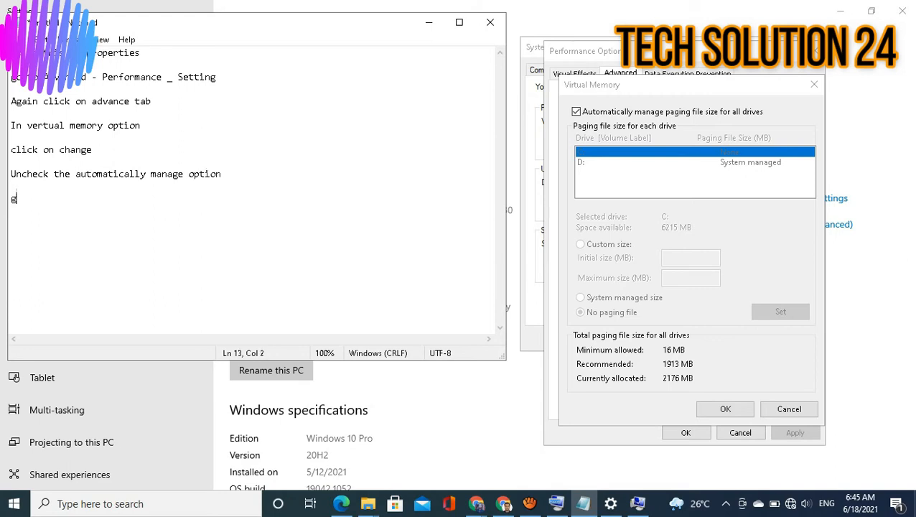
pyautogui.write('ive memory size like this')
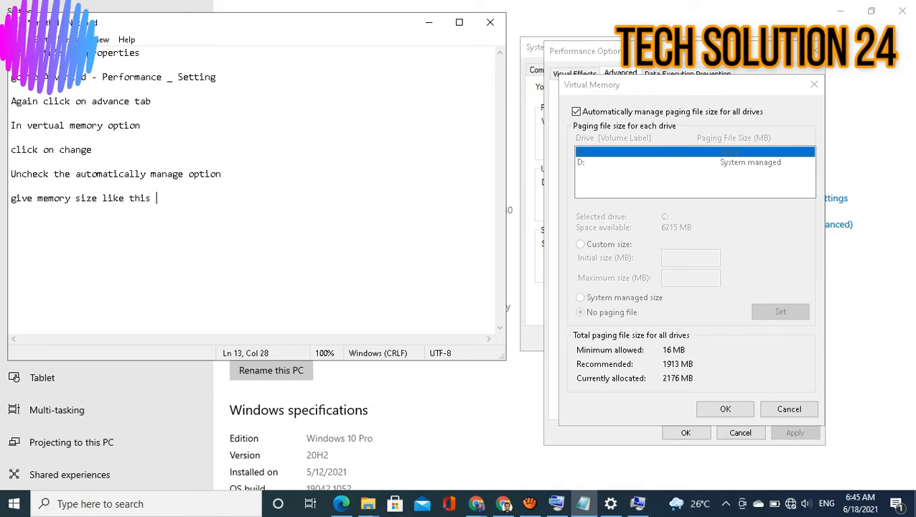
# Add the line "Double size of your ram" to the Notepad instructions
pyautogui.press('Return')
pyautogui.press('Return')
pyautogui.write('Double size of y')
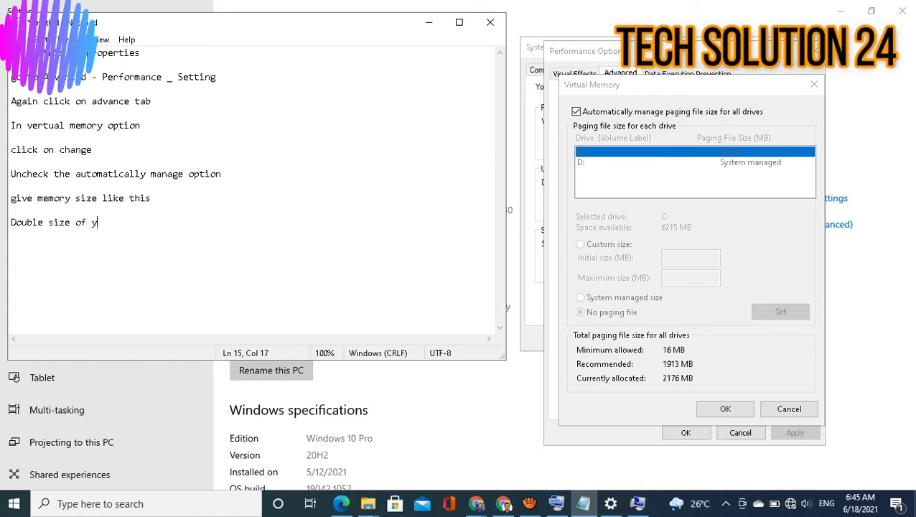
pyautogui.write('our ram')
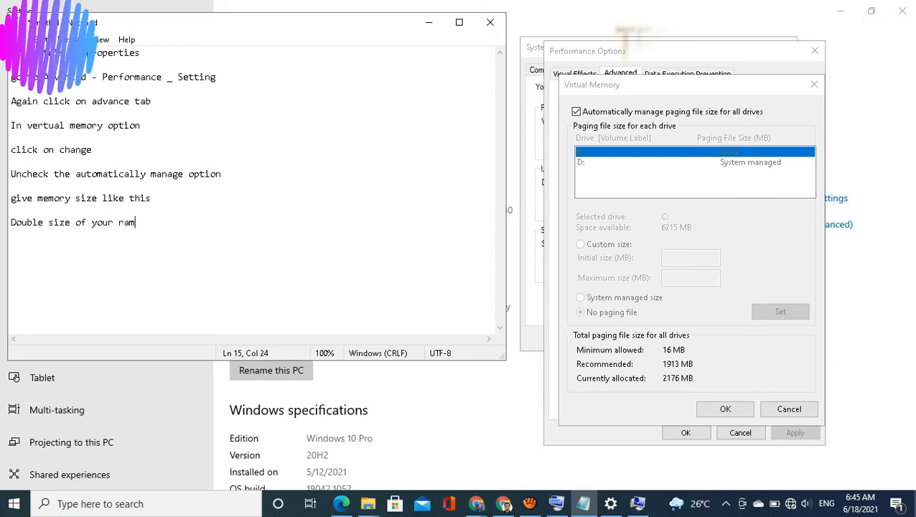
# Turn off automatic paging file management and enter a custom size for drive C: with initial 4096 MB and maximum 8072 MB
pyautogui.click(576, 112)
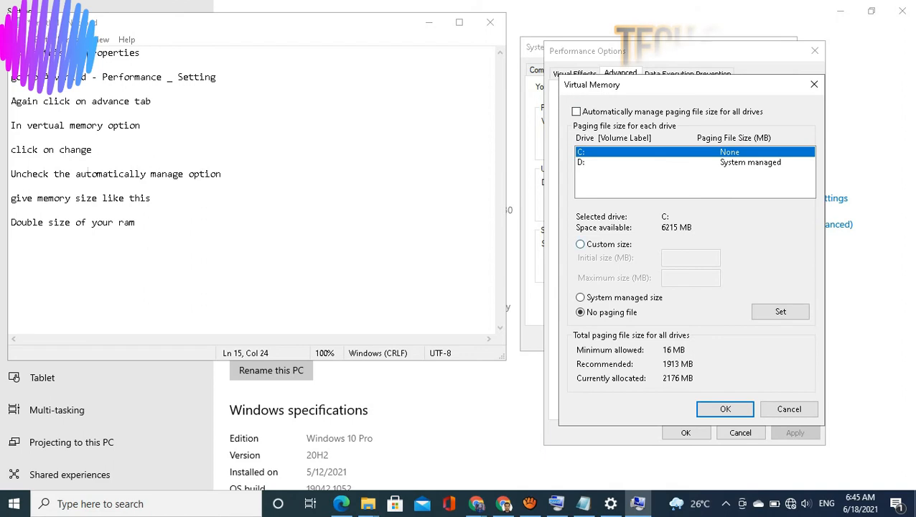
pyautogui.click(580, 244)
pyautogui.click(690, 258)
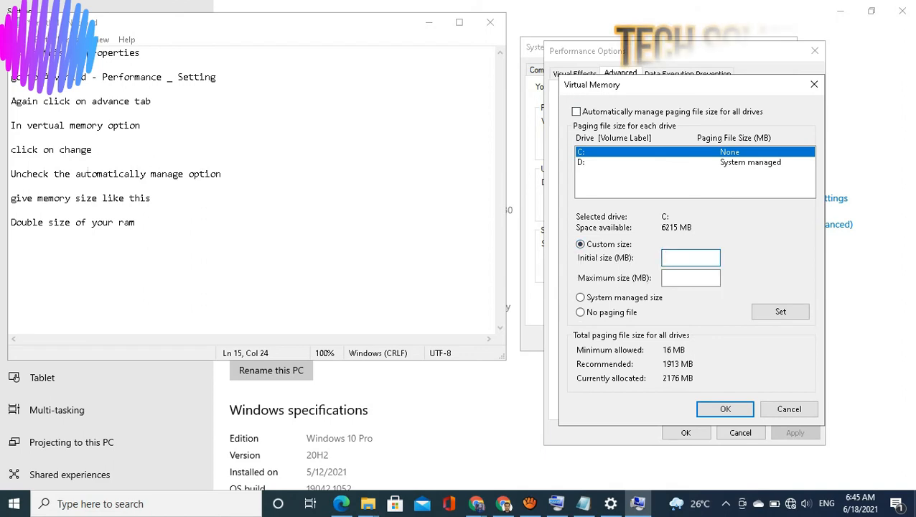
pyautogui.write('4096')
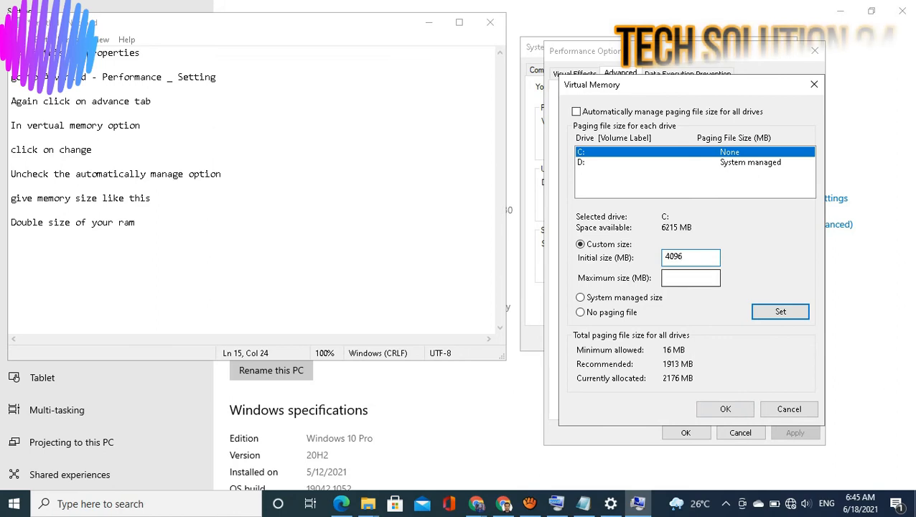
pyautogui.click(690, 278)
pyautogui.write('8072')
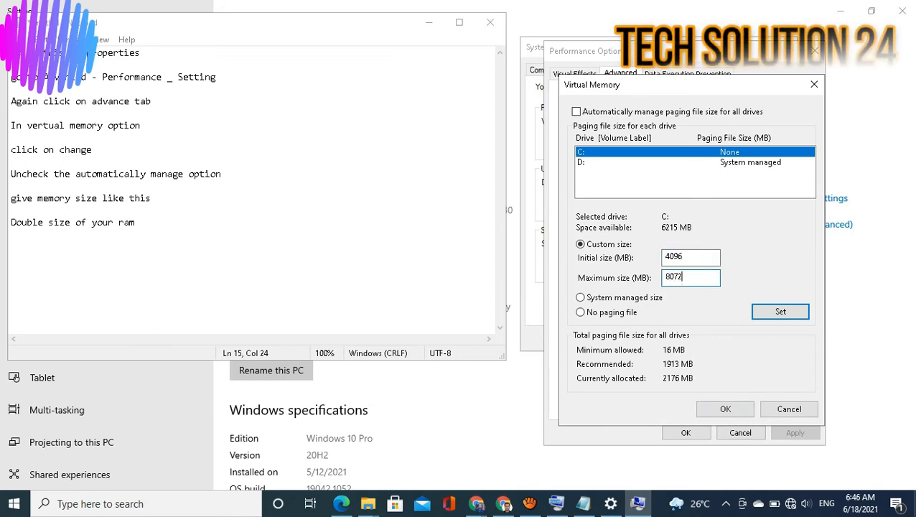
# Return to Notepad and add the line "Click on set" to the instructions
pyautogui.hotkey('alt', 'Tab')
pyautogui.press('Return')
pyautogui.press('Return')
pyautogui.write('Cli')
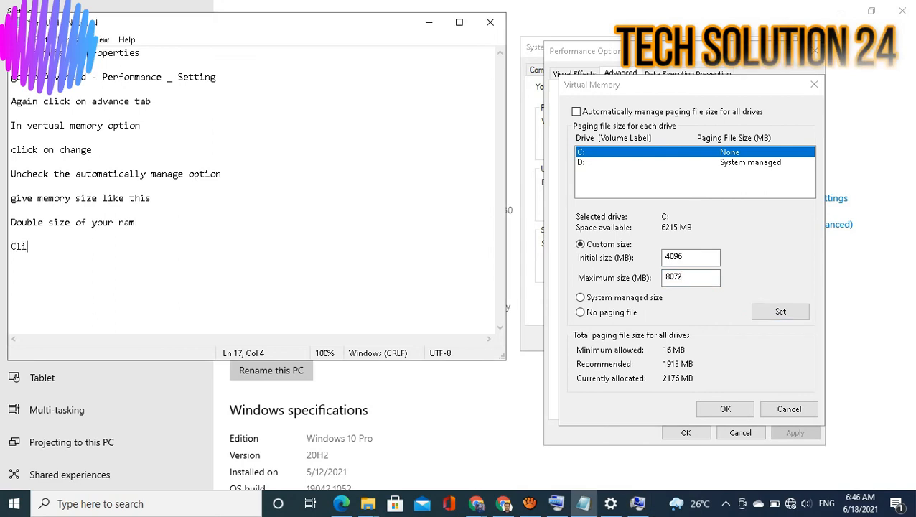
pyautogui.write('ck on set')
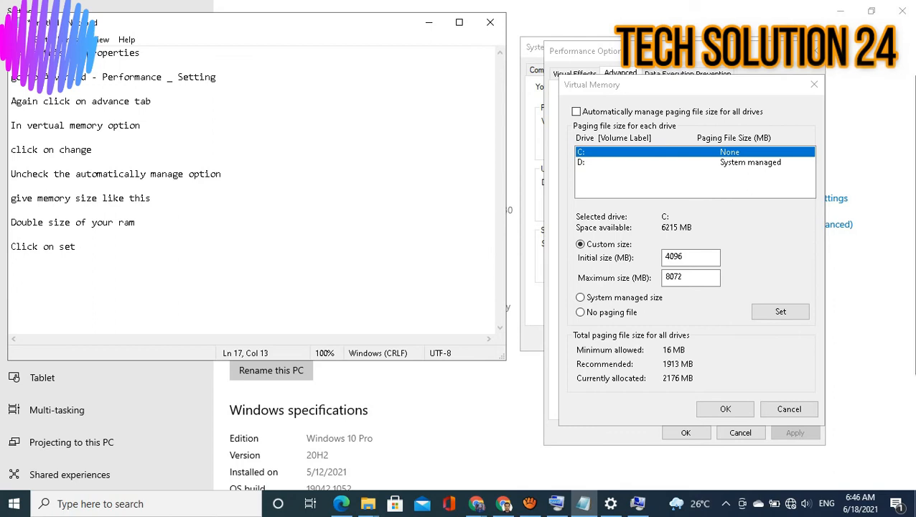
# Set the custom paging file size for drive C: and accept the Virtual Memory changes, acknowledging the notices
pyautogui.click(780, 311)
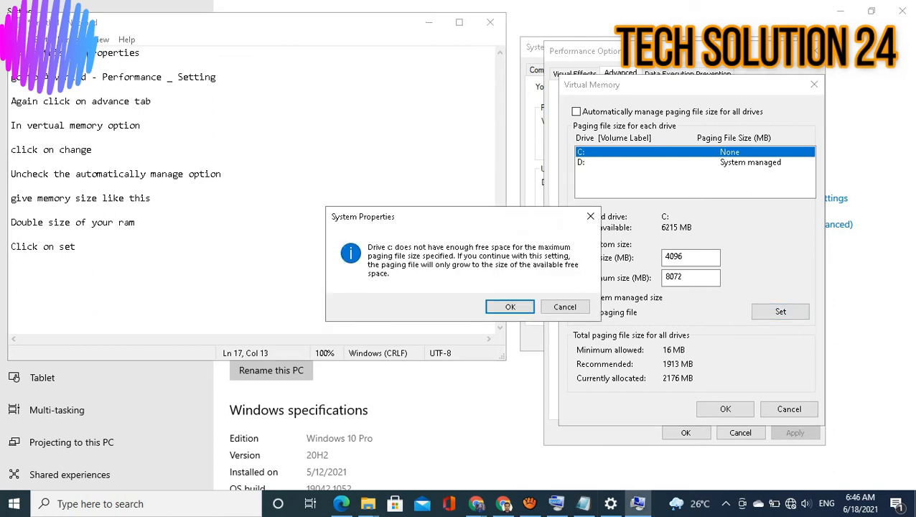
pyautogui.click(510, 306)
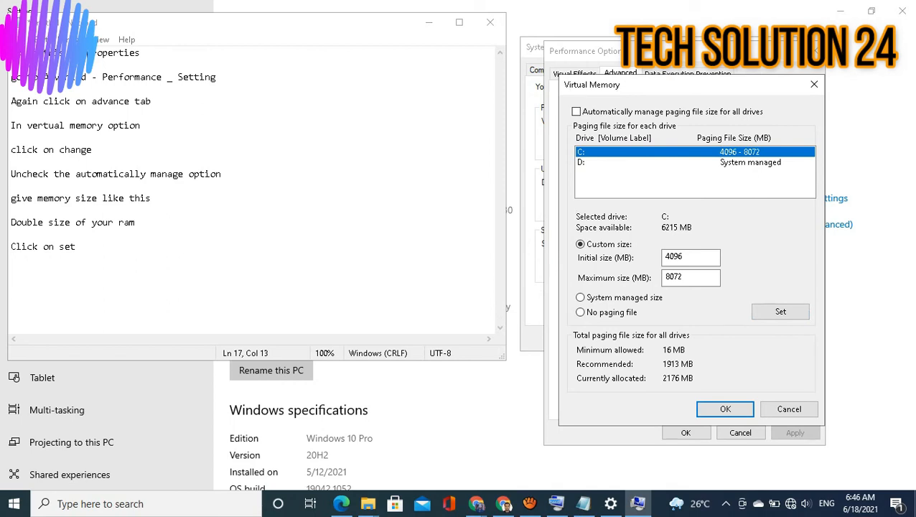
pyautogui.click(725, 409)
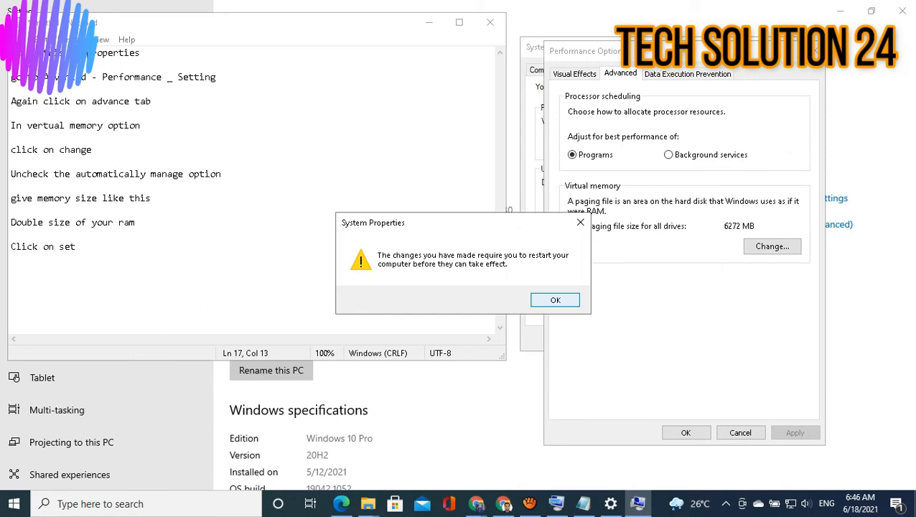
pyautogui.press('Return')
# Return to Notepad and add the line "Need restart your computer" below the existing instructions
pyautogui.click(79, 235)
pyautogui.click(77, 246)
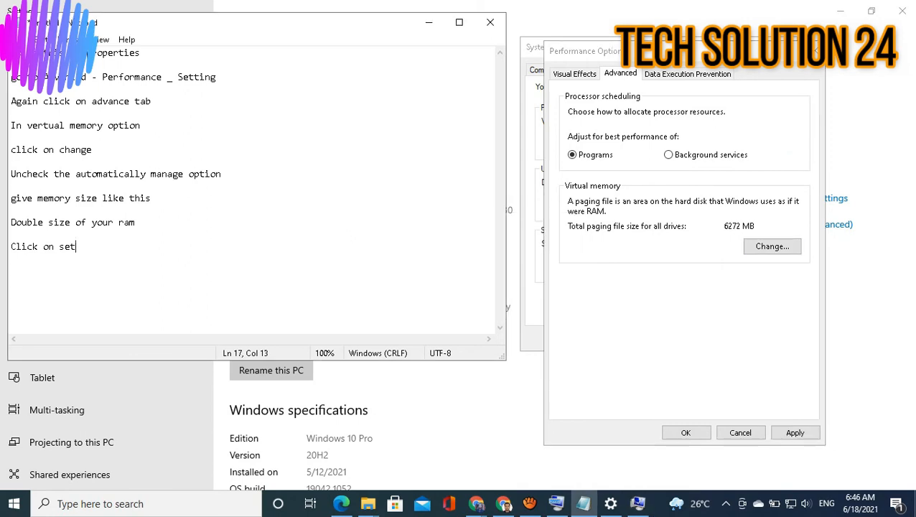
pyautogui.write('Need restart your ')
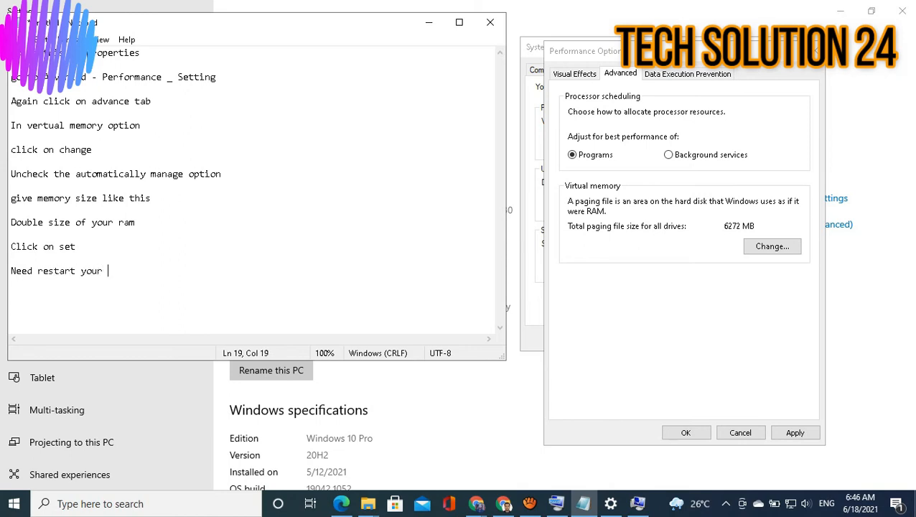
pyautogui.write('computer')
# Replace all of the Notepad text with the separate lines "OK" and "Done", leaving blank lines above
pyautogui.hotkey('ctrl', 'a')
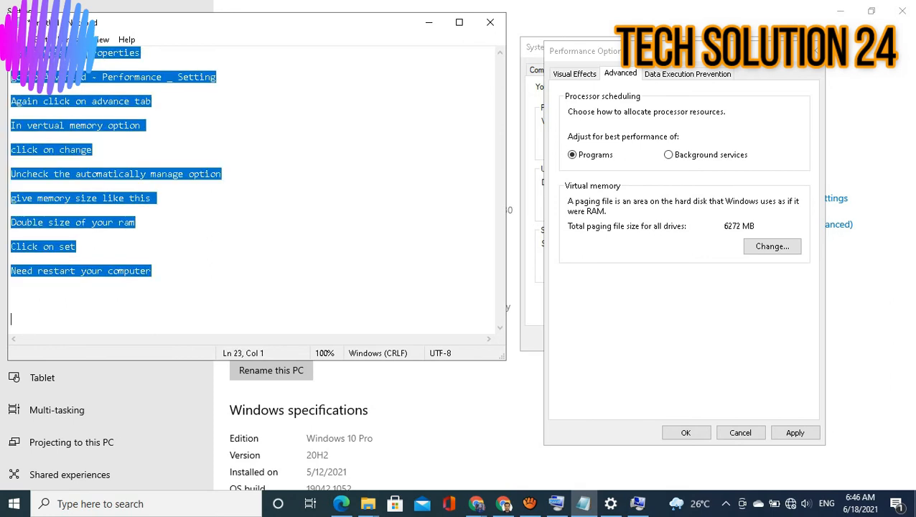
pyautogui.press('Return')
pyautogui.press('Return')
pyautogui.press('Return')
pyautogui.write('OK')
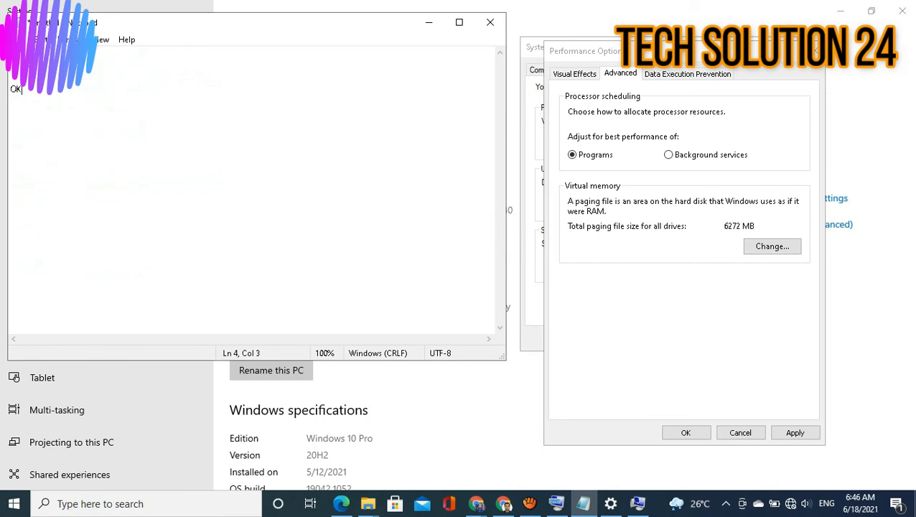
pyautogui.press('Return')
pyautogui.press('Return')
pyautogui.write('Done')
# Add the line "Your computer will be faster more" below "Done" in Notepad
pyautogui.press('Return')
pyautogui.press('Return')
pyautogui.write('Your computer will be ')
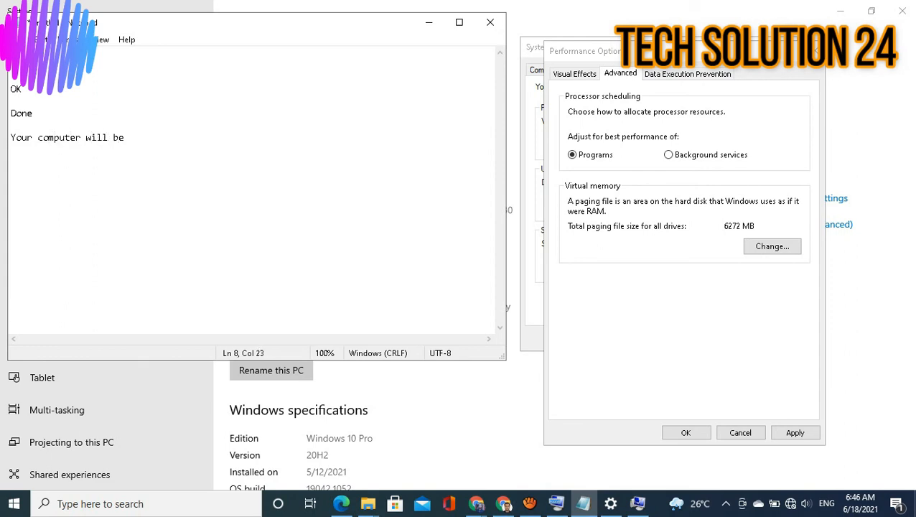
pyautogui.write('faster more')
# Leave a gap and add the line "Besides remoe anitirus, no need it in Windows 10" to the Notepad text
pyautogui.press('Return')
pyautogui.press('Return')
pyautogui.press('Return')
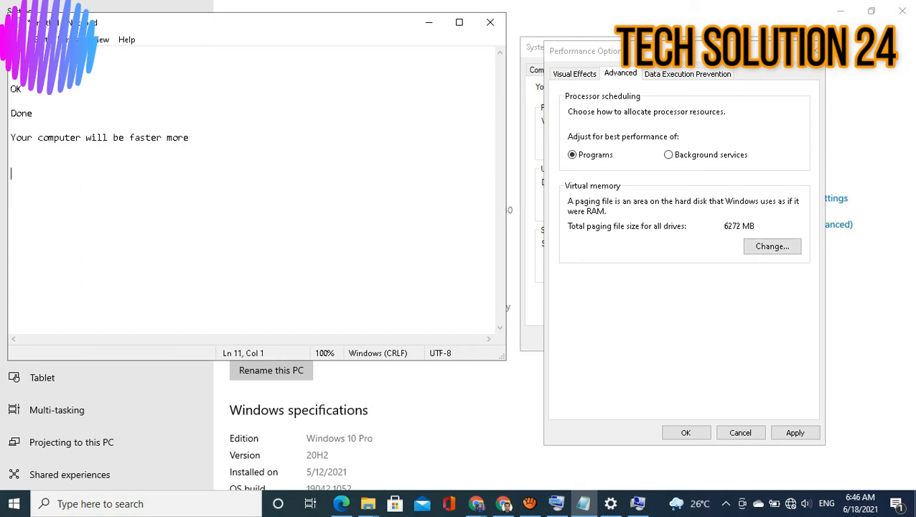
pyautogui.write('Besides remoe an')
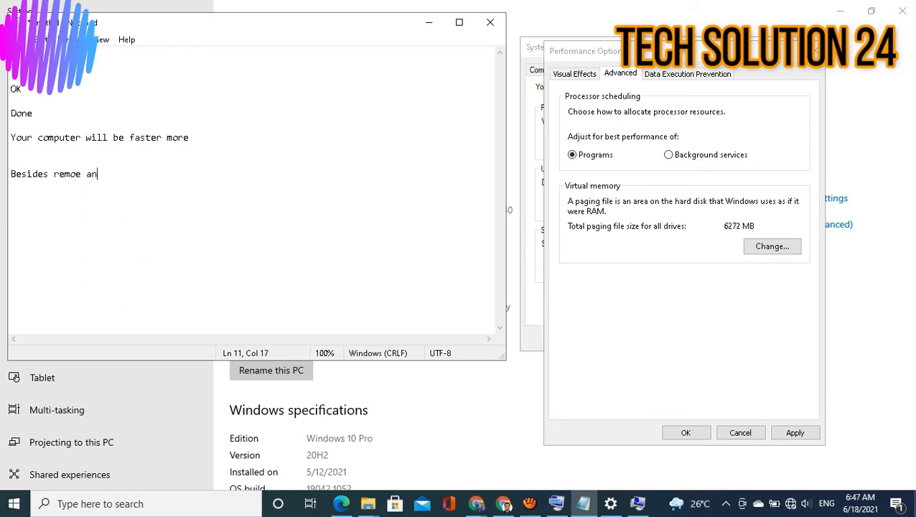
pyautogui.write('itu')
pyautogui.press('BackSpace')
pyautogui.write('irus, no need it')
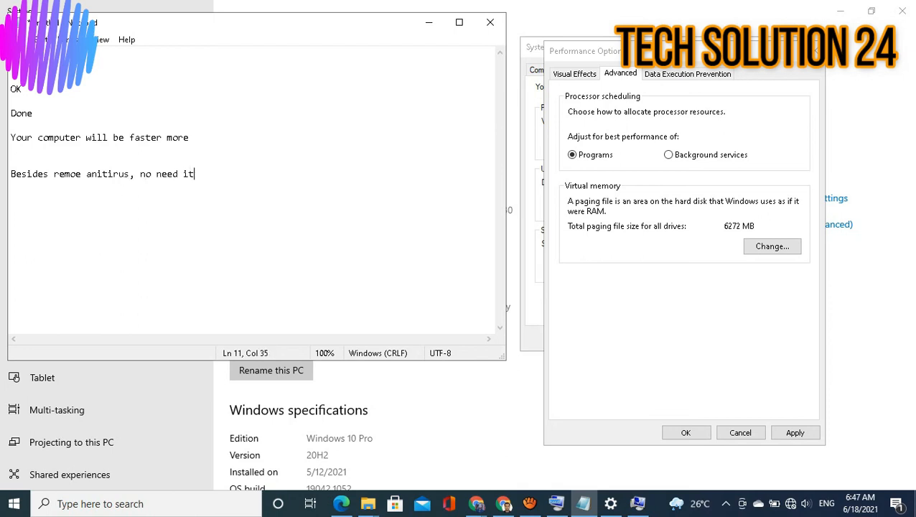
pyautogui.write(' in Windows ')
pyautogui.write('10  T')
# Finish the Notepad message with the closing lines "Thanks" and "Share it for all"
pyautogui.write('hanks  ')
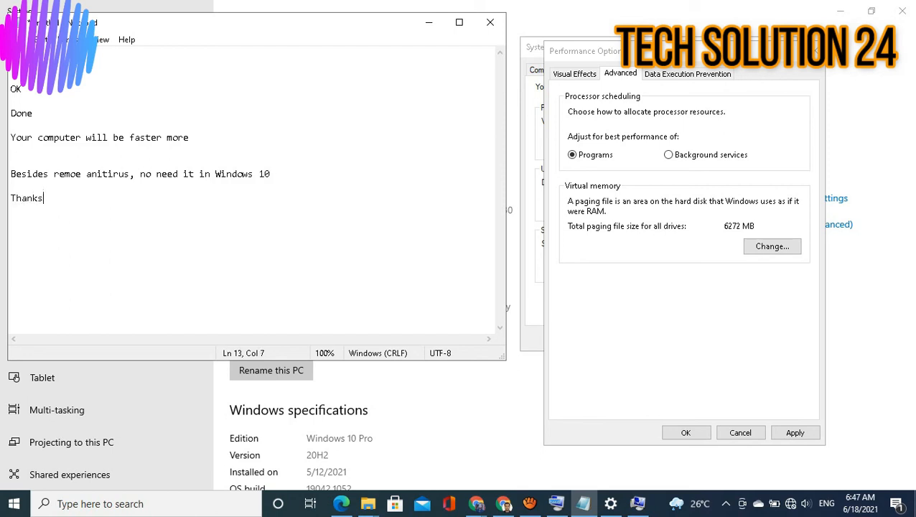
pyautogui.write('Share it for all')
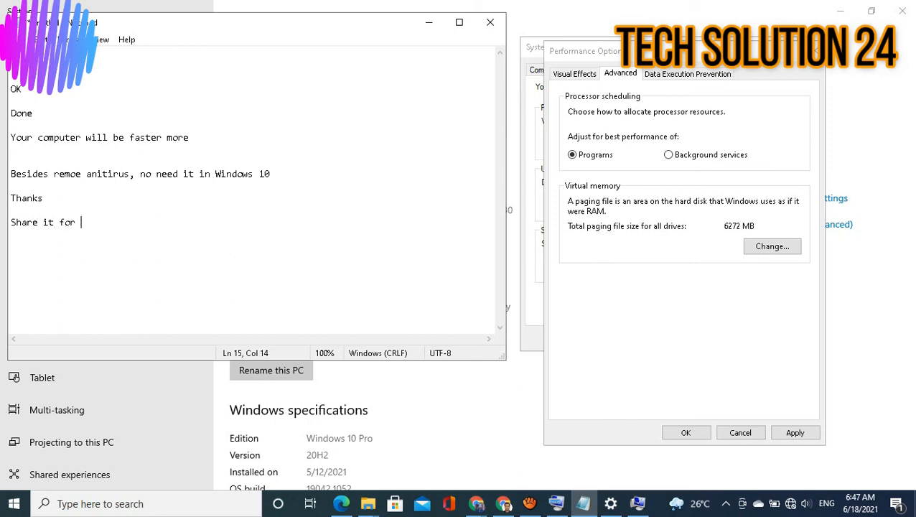